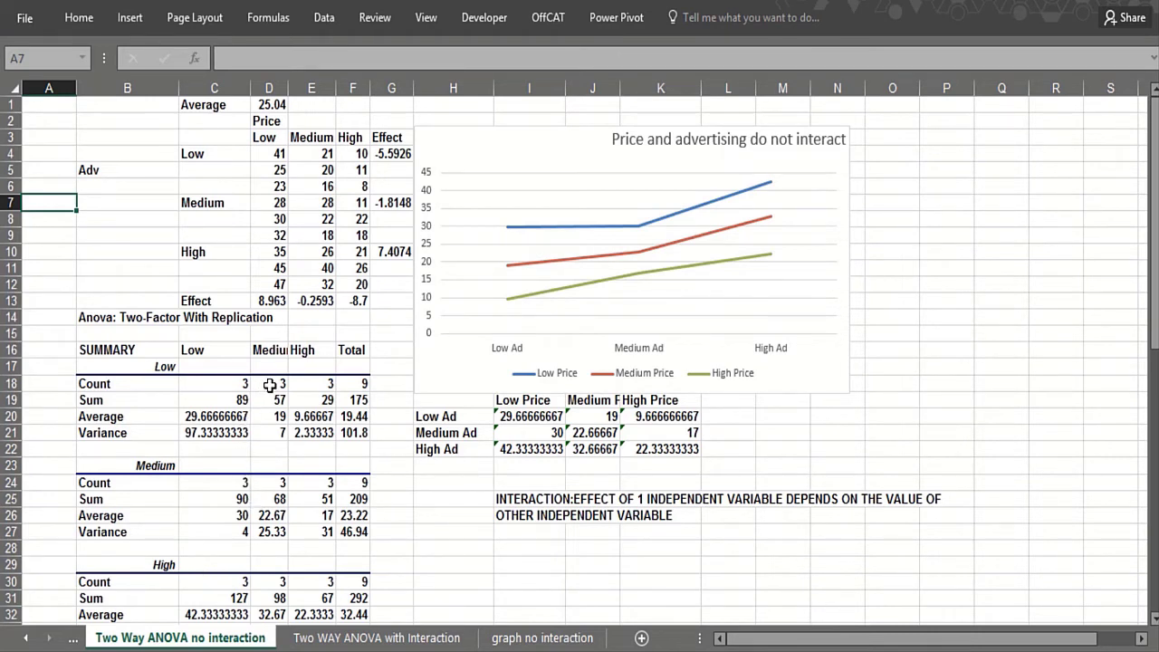
{"action": "left_click", "coordinate": [576, 579]}
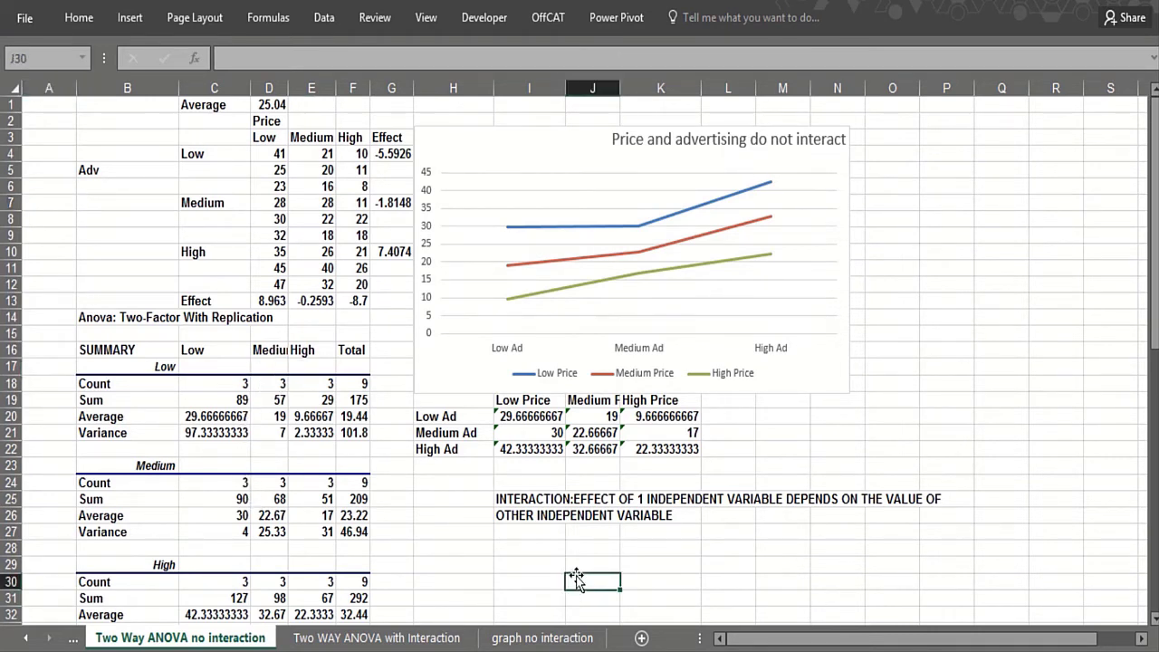
{"action": "left_click", "coordinate": [558, 545]}
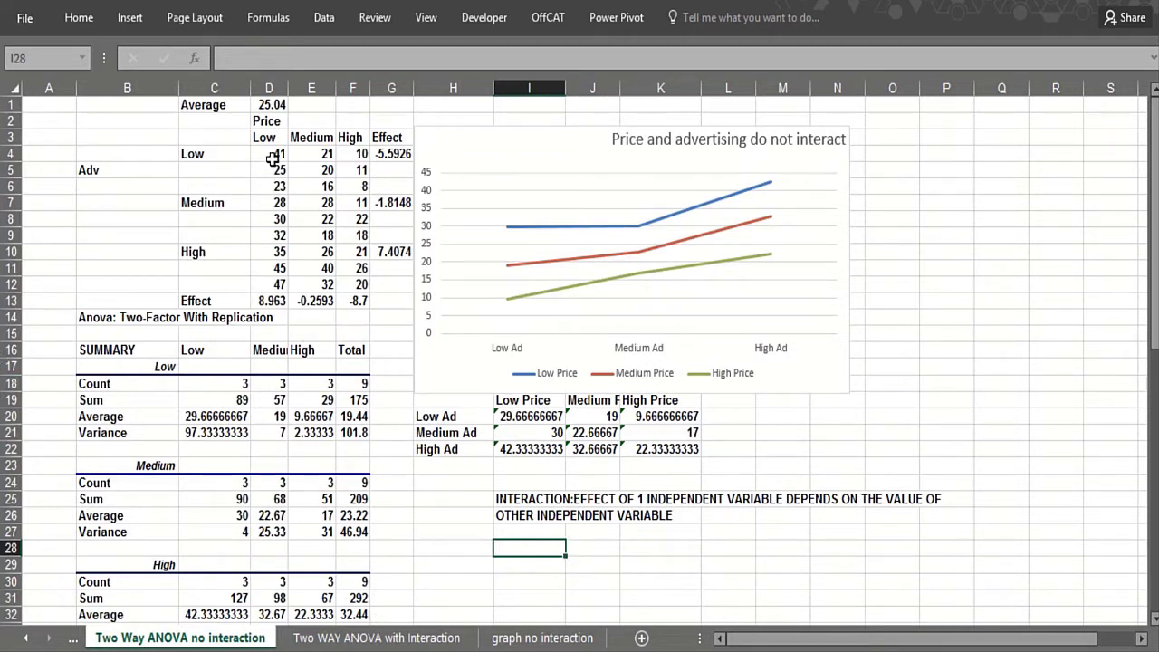
Step: Color the three sales values for low advertising and low price (D4:D6) red
{"action": "left_click_drag", "start_coordinate": [272, 157], "coordinate": [271, 186]}
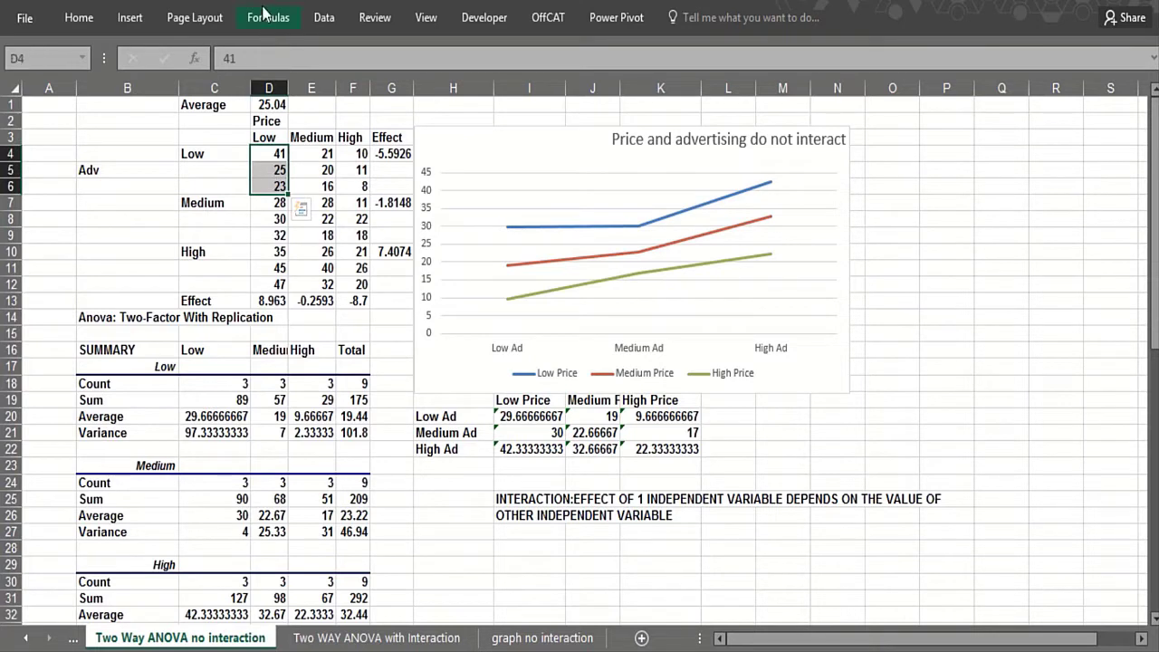
{"action": "left_click", "coordinate": [184, 186]}
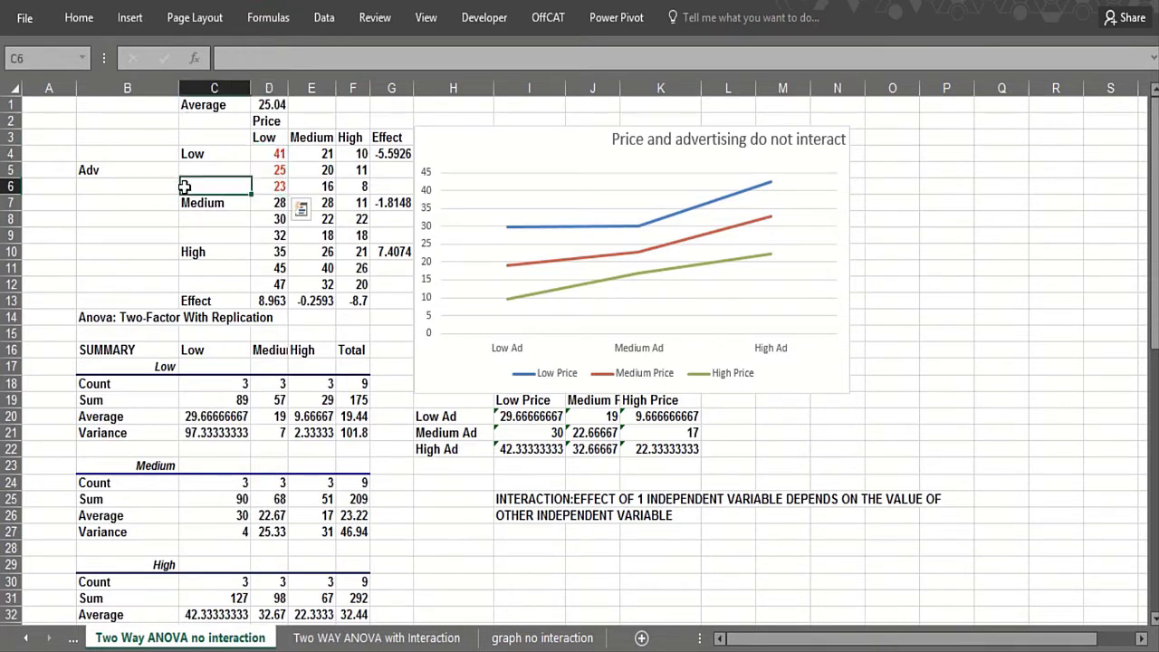
Step: Examine the replicated sales values for each combination of advertising level and price level in the data table
{"action": "key", "text": "Up"}
{"action": "key", "text": "Up"}
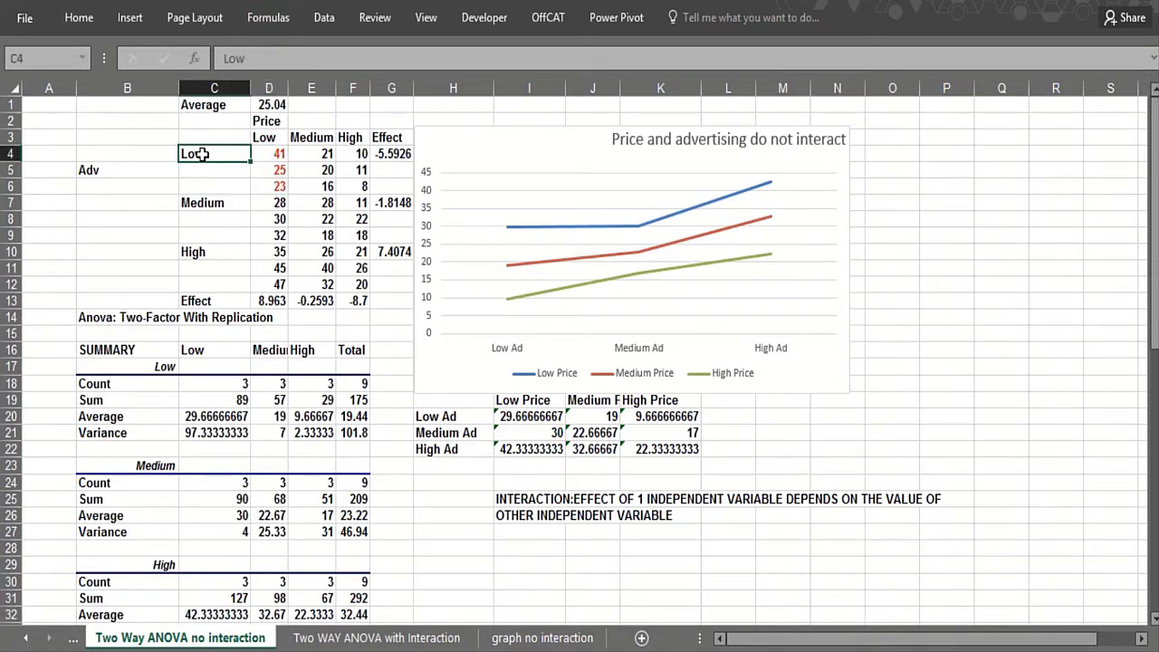
{"action": "left_click", "coordinate": [264, 176]}
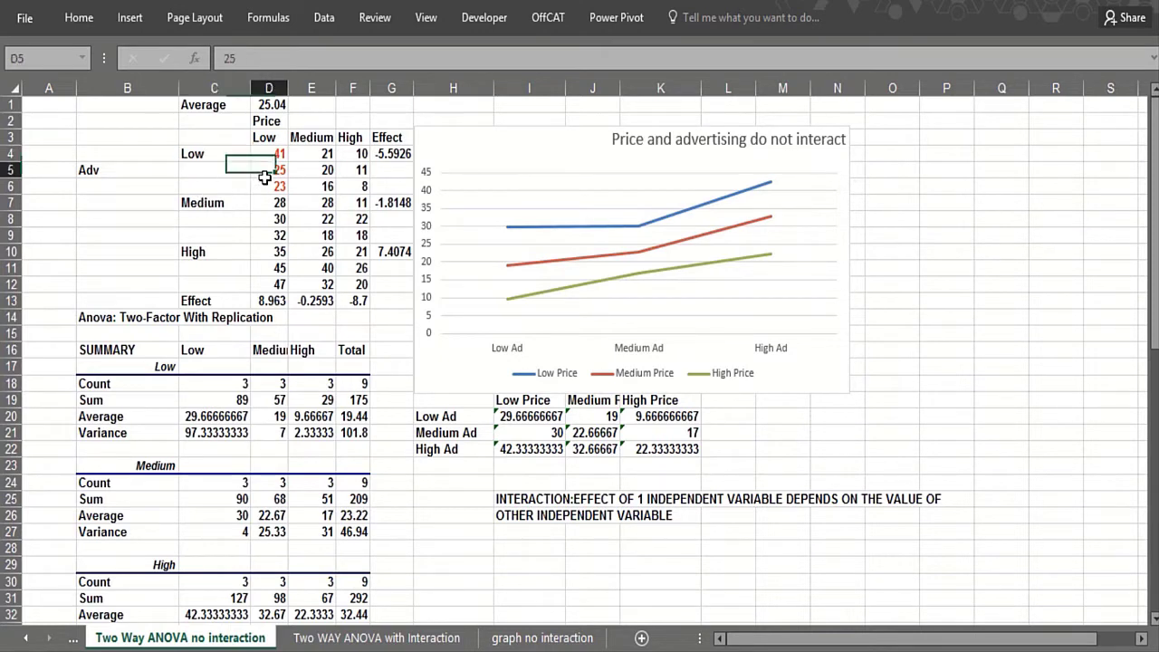
{"action": "left_click", "coordinate": [266, 158]}
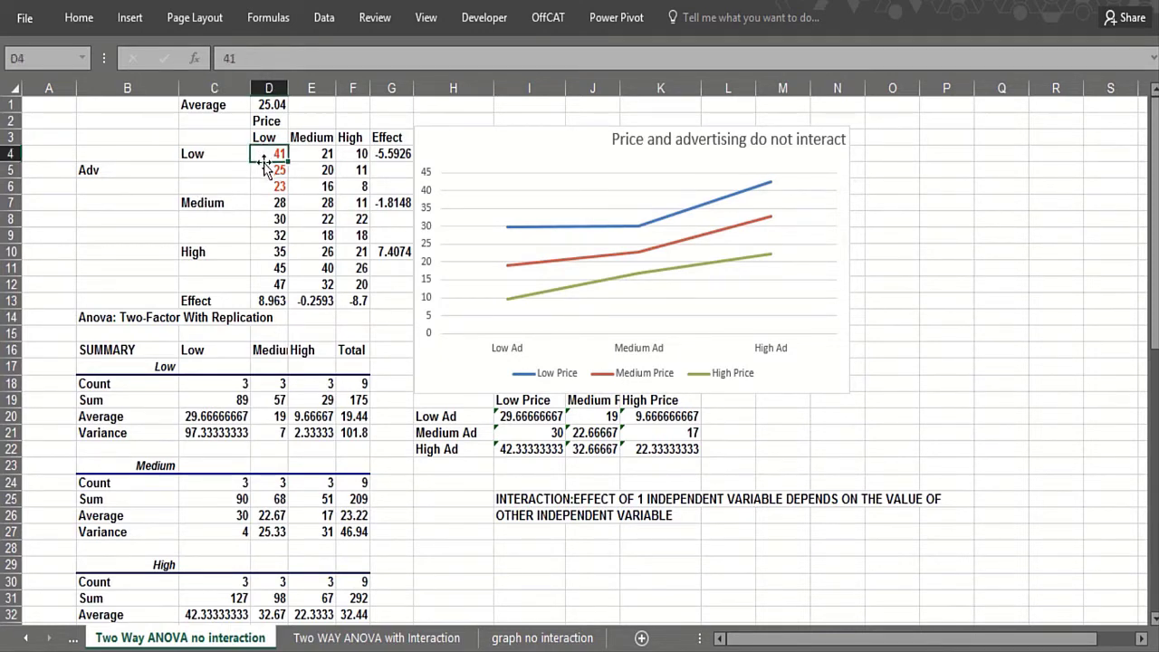
{"action": "left_click", "coordinate": [263, 182]}
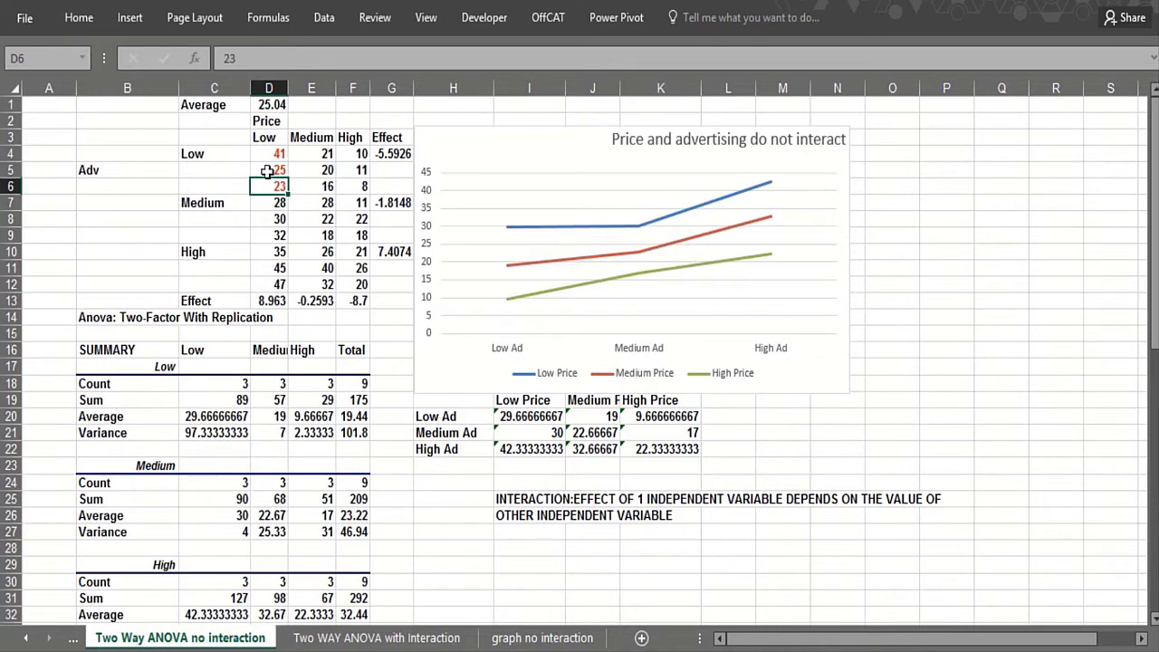
{"action": "left_click", "coordinate": [267, 172]}
{"action": "left_click", "coordinate": [266, 155]}
{"action": "left_click", "coordinate": [264, 183]}
{"action": "left_click", "coordinate": [266, 156]}
{"action": "left_click", "coordinate": [264, 184]}
{"action": "left_click", "coordinate": [239, 152]}
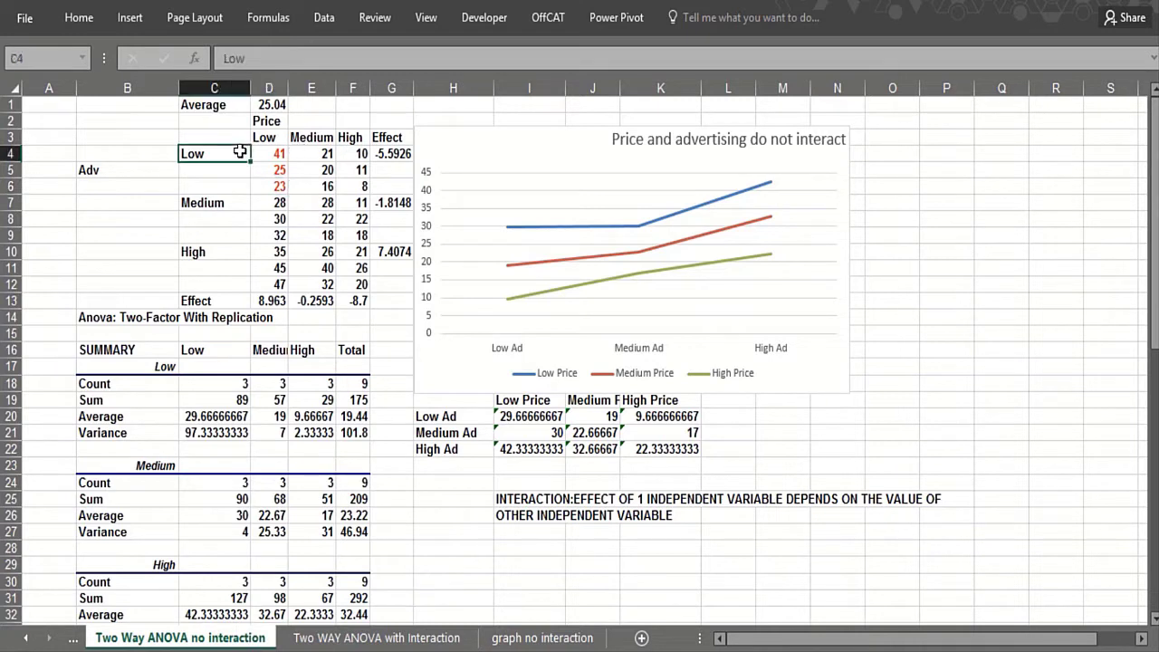
{"action": "left_click_drag", "start_coordinate": [319, 153], "coordinate": [318, 185]}
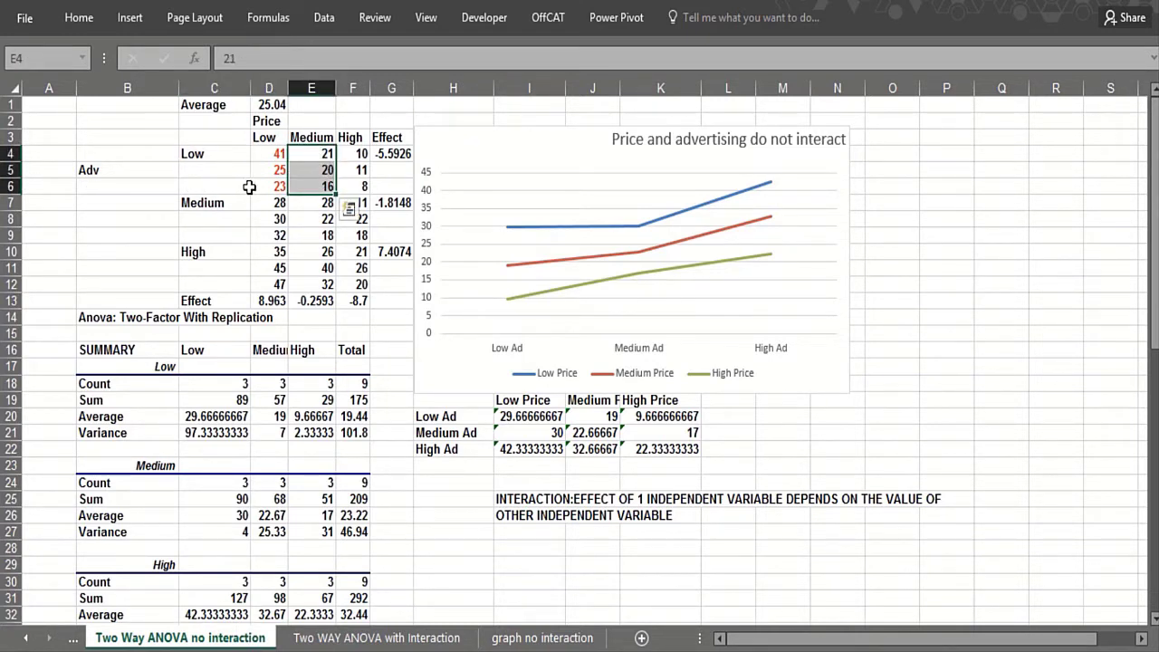
{"action": "left_click", "coordinate": [367, 181]}
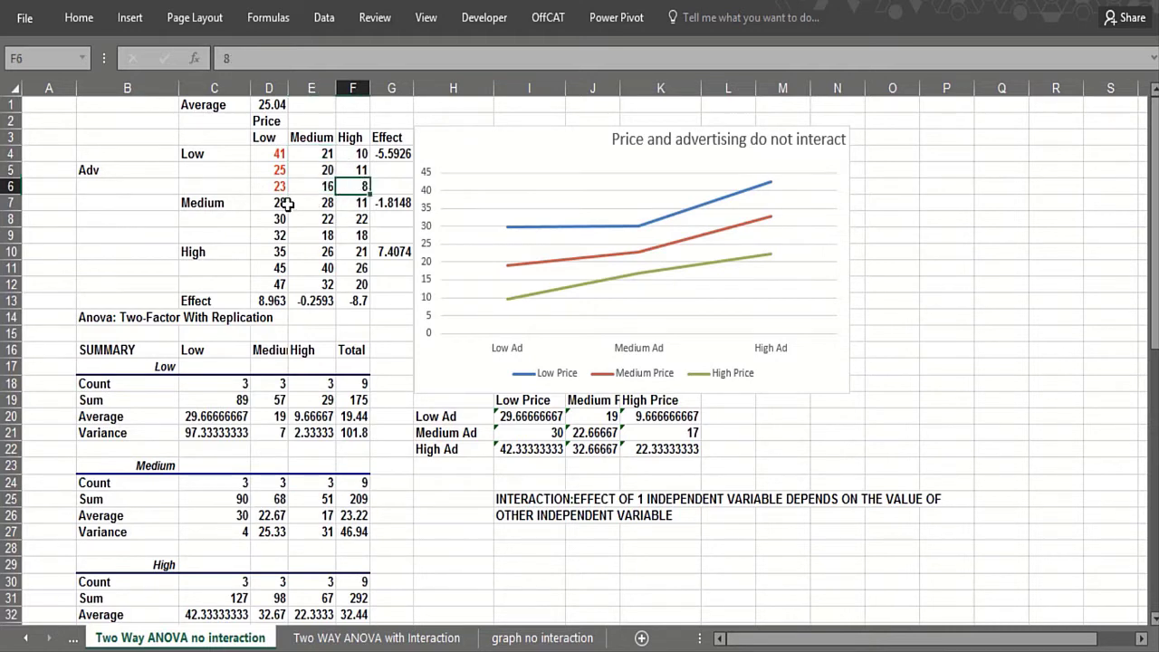
{"action": "left_click", "coordinate": [283, 201]}
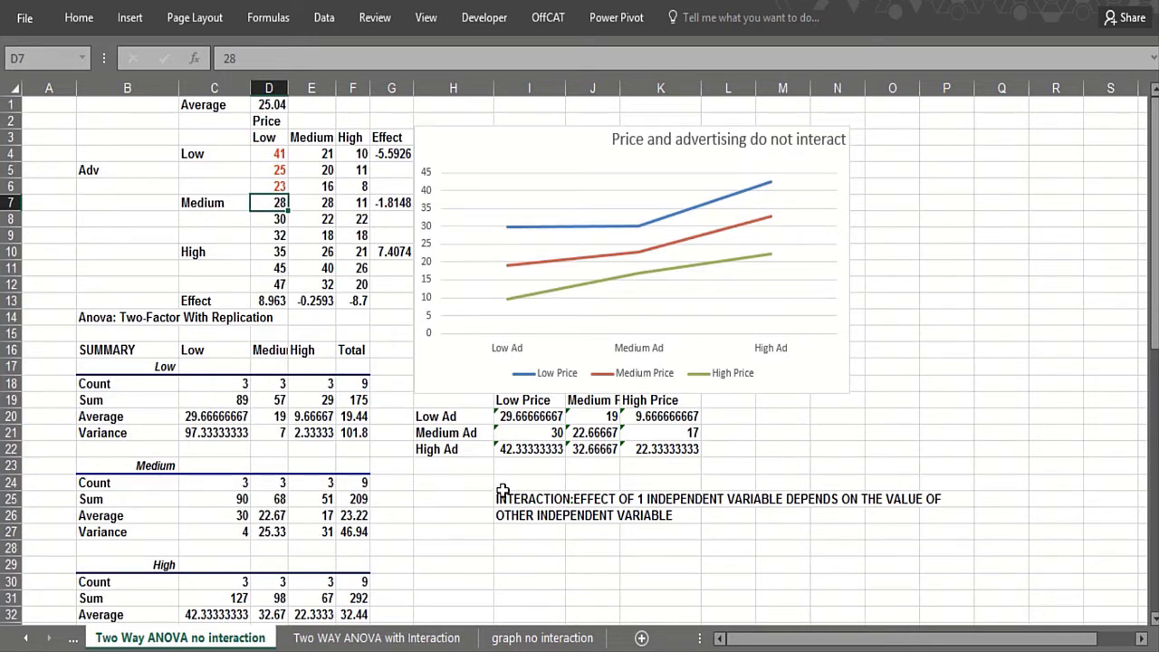
Step: Read the note defining interaction between the two independent variables in I25:I26
{"action": "left_click", "coordinate": [524, 534]}
{"action": "left_click", "coordinate": [528, 501]}
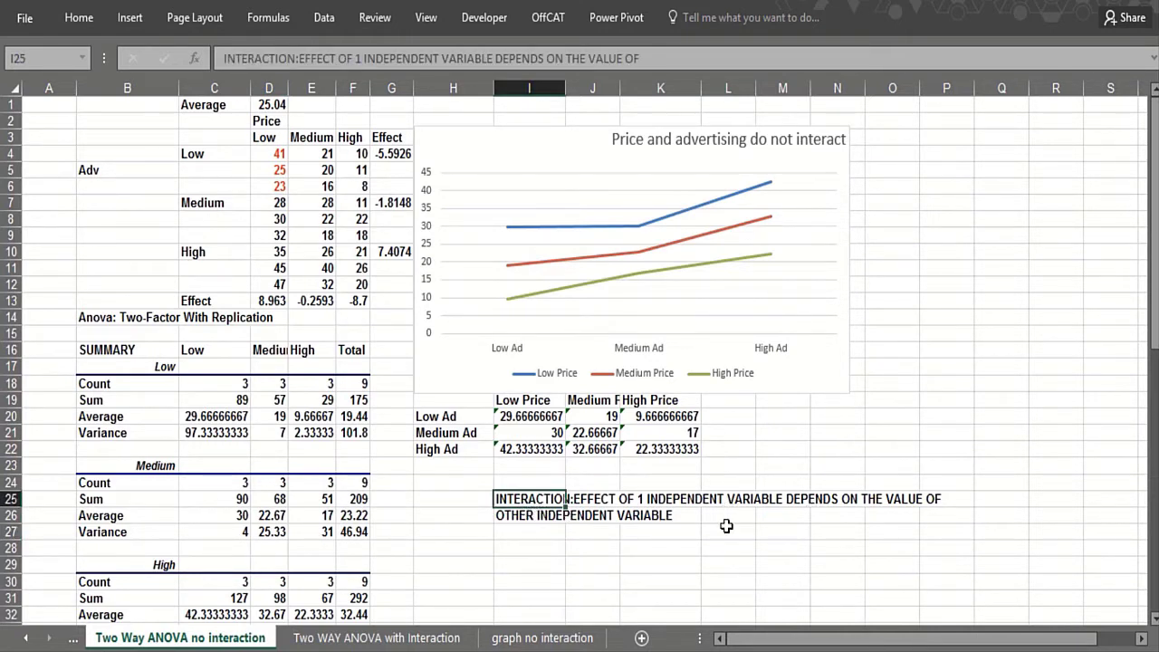
{"action": "left_click", "coordinate": [545, 533]}
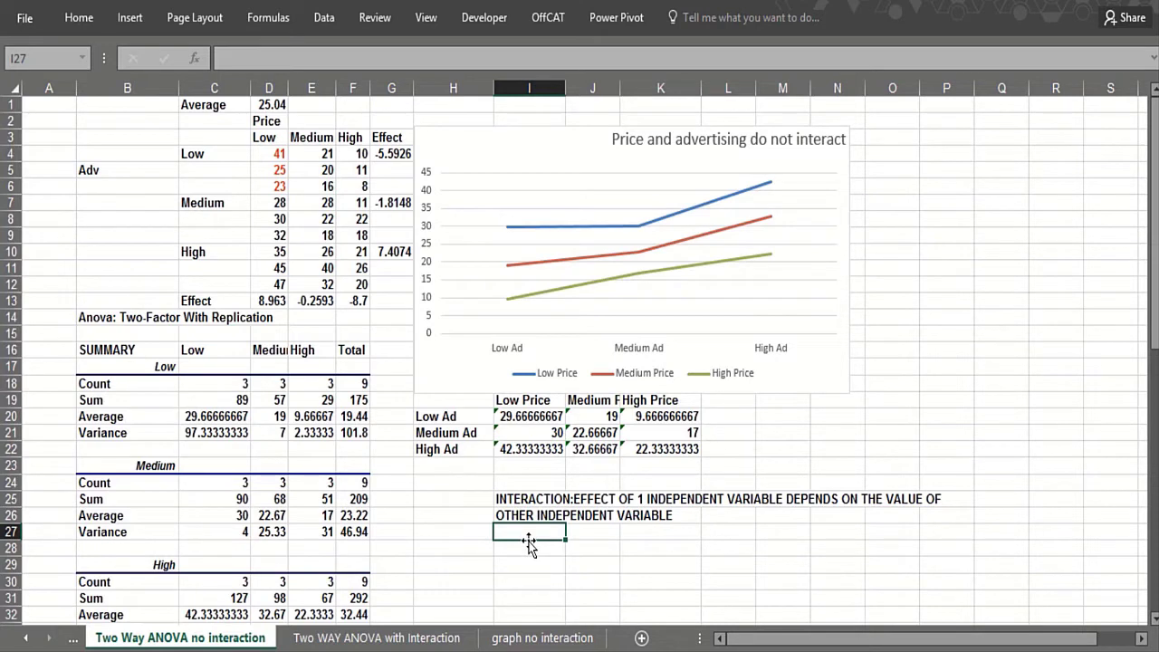
{"action": "left_click", "coordinate": [486, 563]}
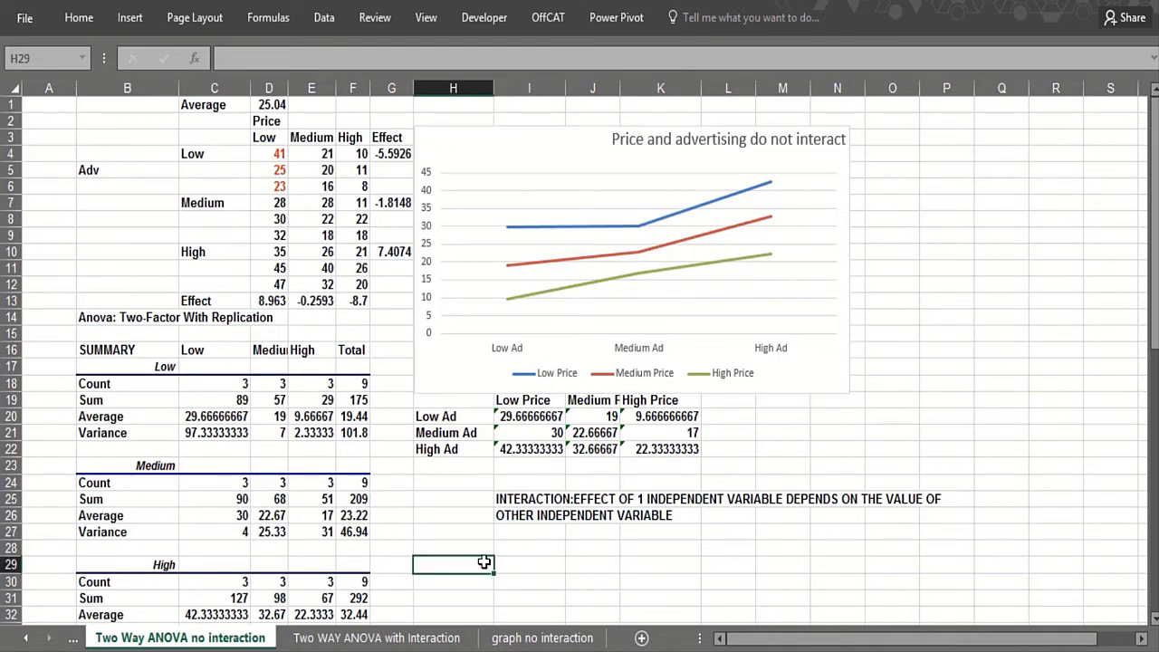
Step: Check the P-values of the Sample, Columns and Interaction rows in the ANOVA table
{"action": "scroll", "coordinate": [484, 563], "scroll_direction": "down", "scroll_amount": 6}
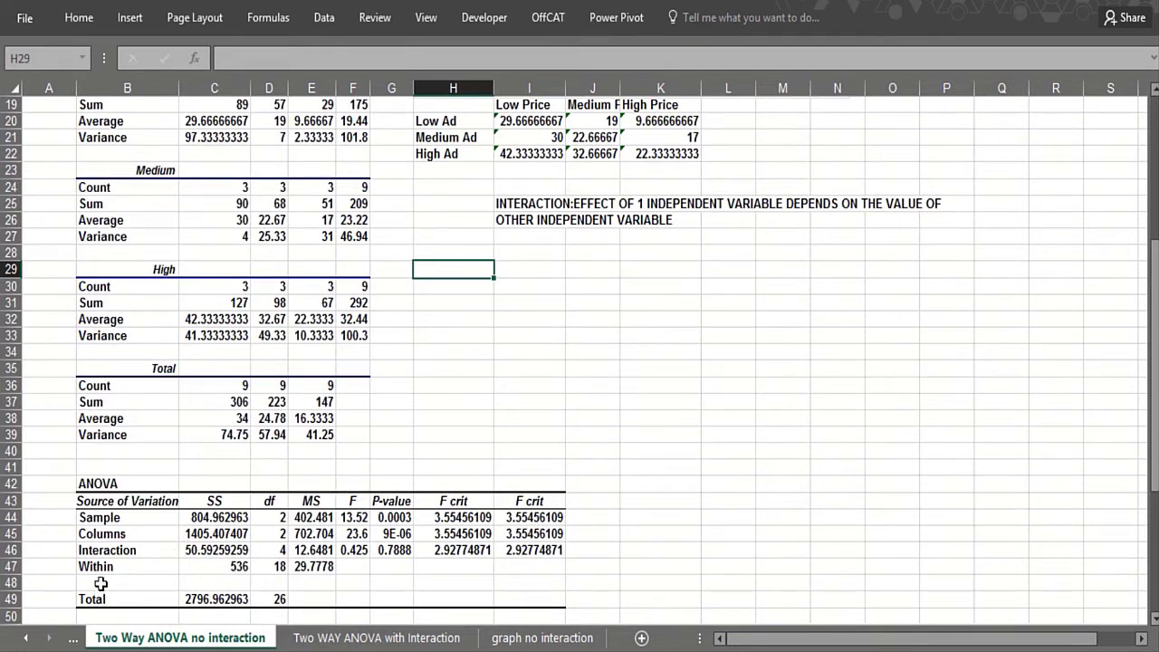
{"action": "left_click", "coordinate": [130, 519]}
{"action": "left_click", "coordinate": [132, 534]}
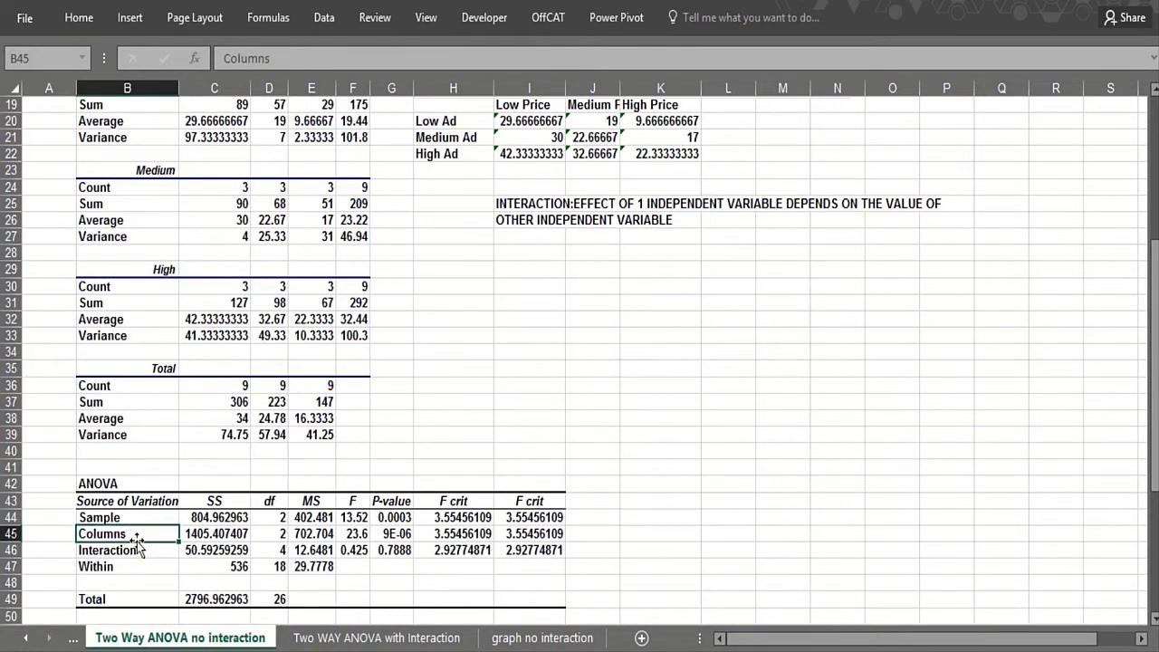
{"action": "left_click", "coordinate": [136, 549]}
{"action": "left_click", "coordinate": [393, 551]}
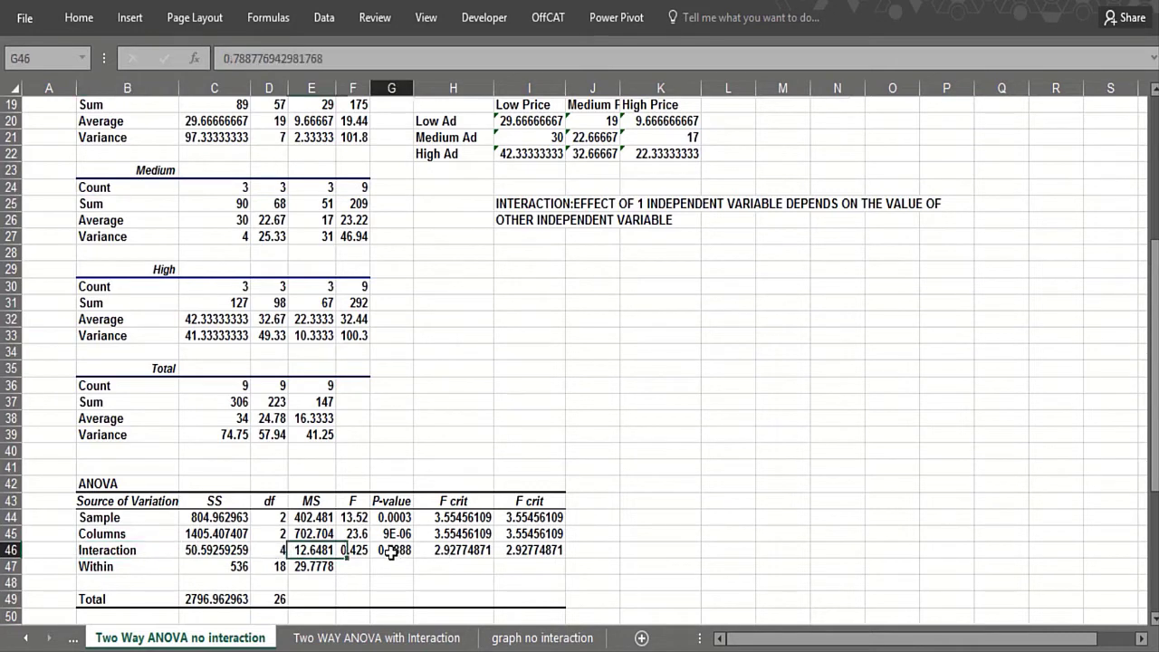
{"action": "left_click", "coordinate": [385, 518]}
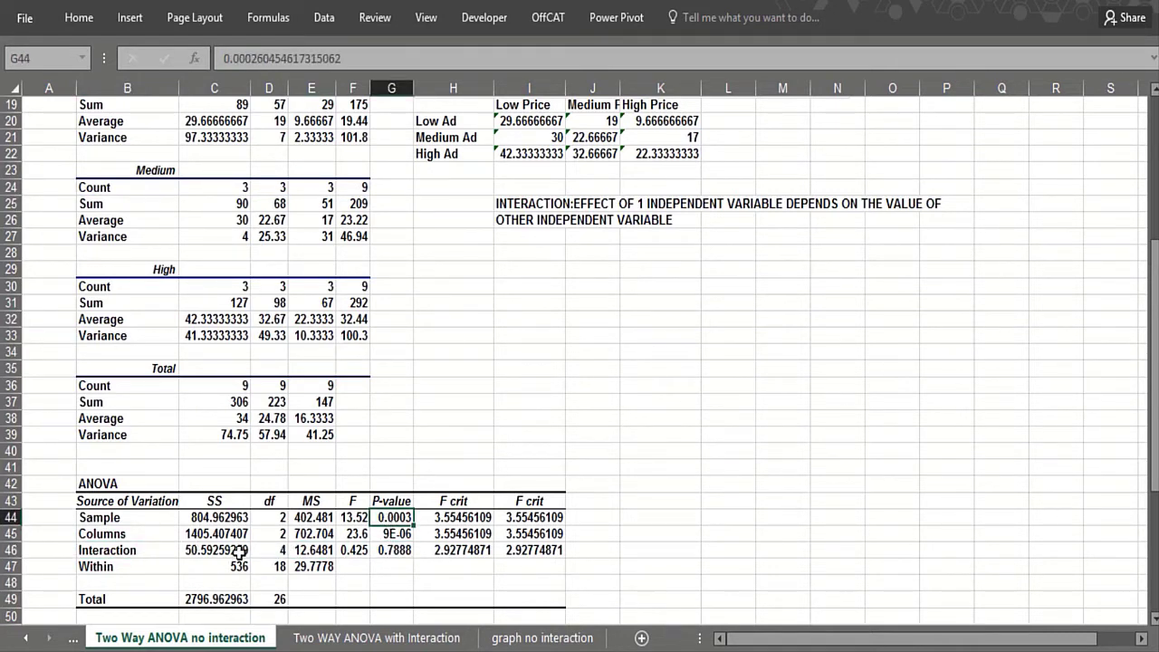
{"action": "left_click", "coordinate": [382, 550]}
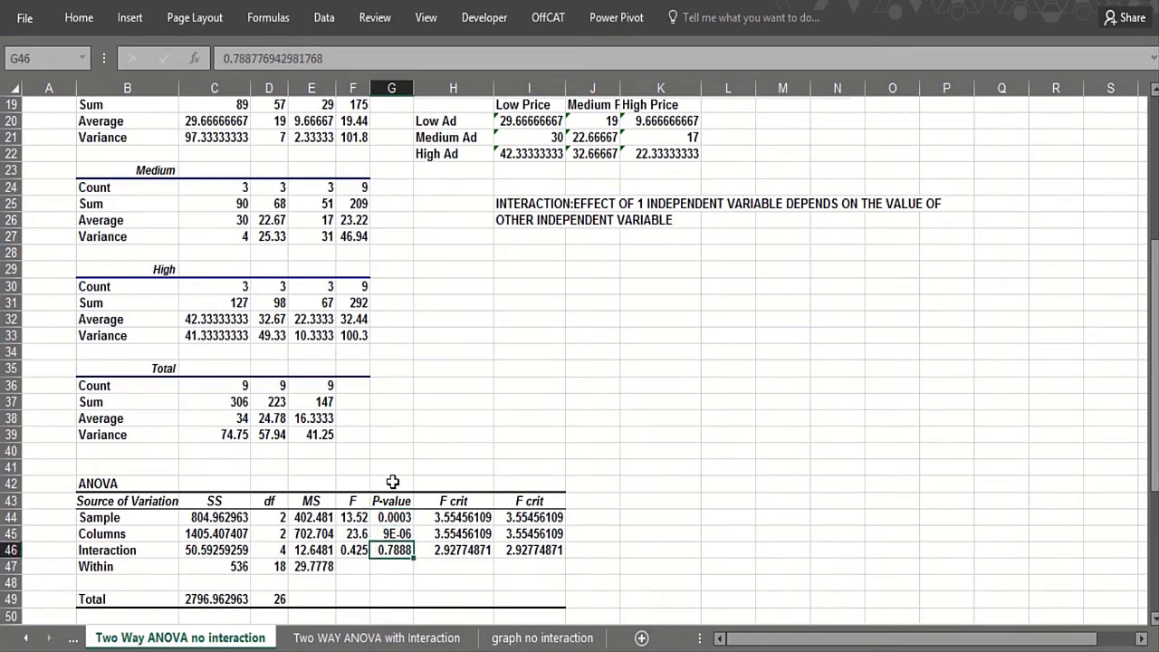
Step: Examine the Within mean square, the standard deviation and the forecast block for medium advertising and high price below the ANOVA table
{"action": "scroll", "coordinate": [270, 418], "scroll_direction": "up", "scroll_amount": 2}
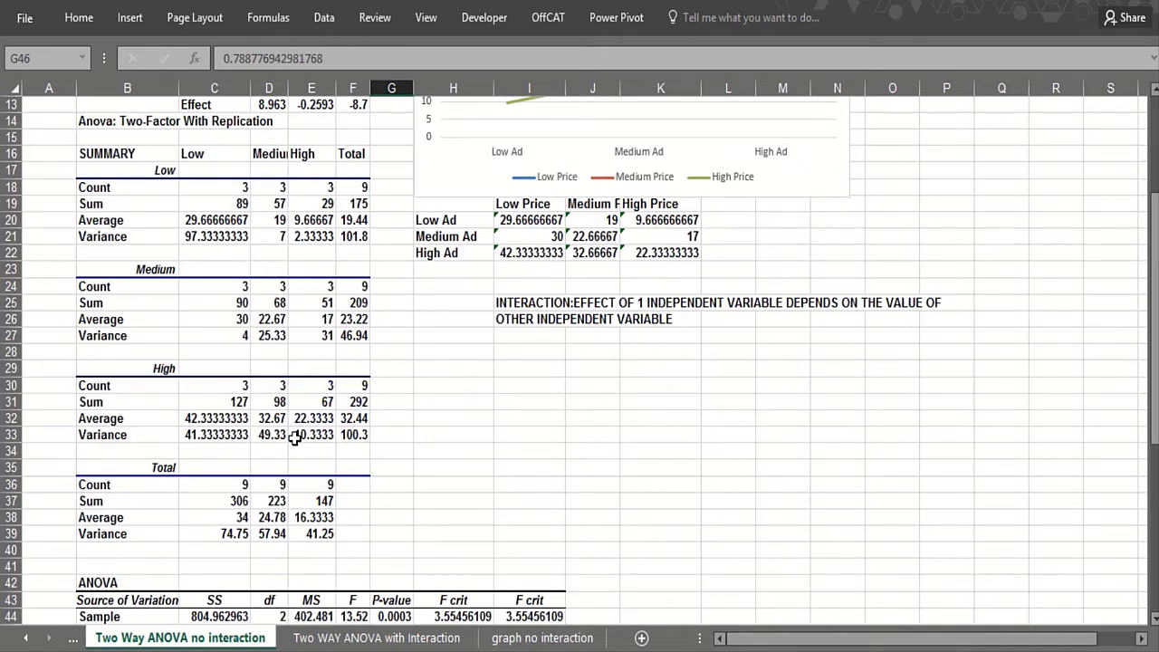
{"action": "scroll", "coordinate": [337, 460], "scroll_direction": "down", "scroll_amount": 4}
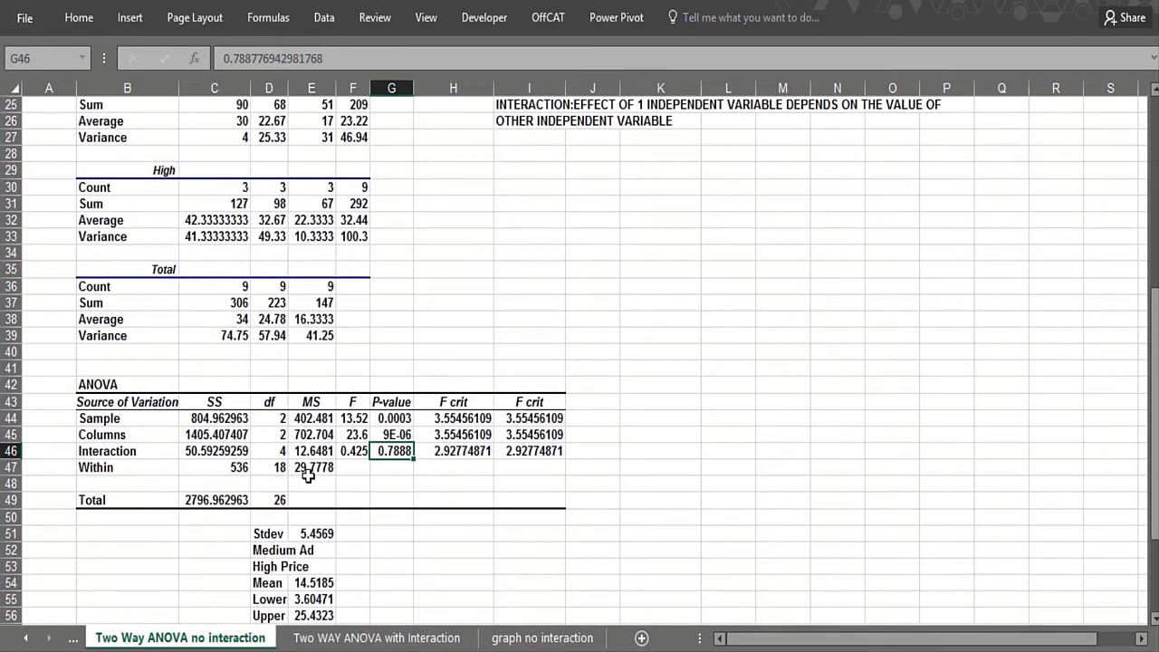
{"action": "left_click", "coordinate": [296, 466]}
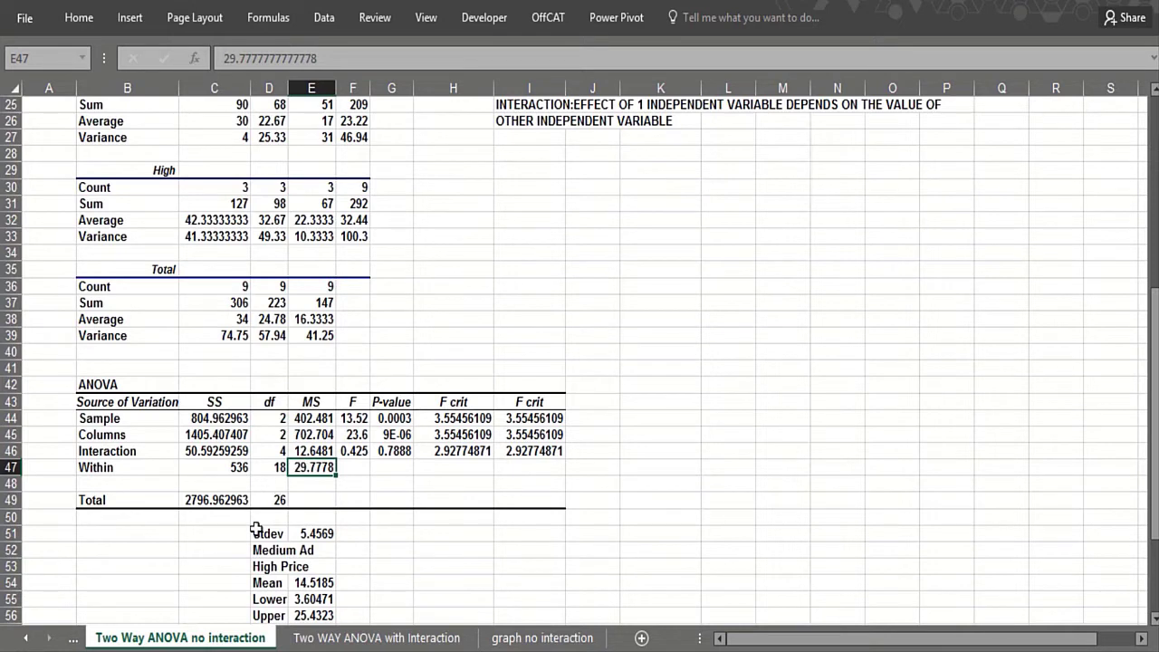
{"action": "left_click", "coordinate": [327, 531]}
{"action": "left_click", "coordinate": [223, 532]}
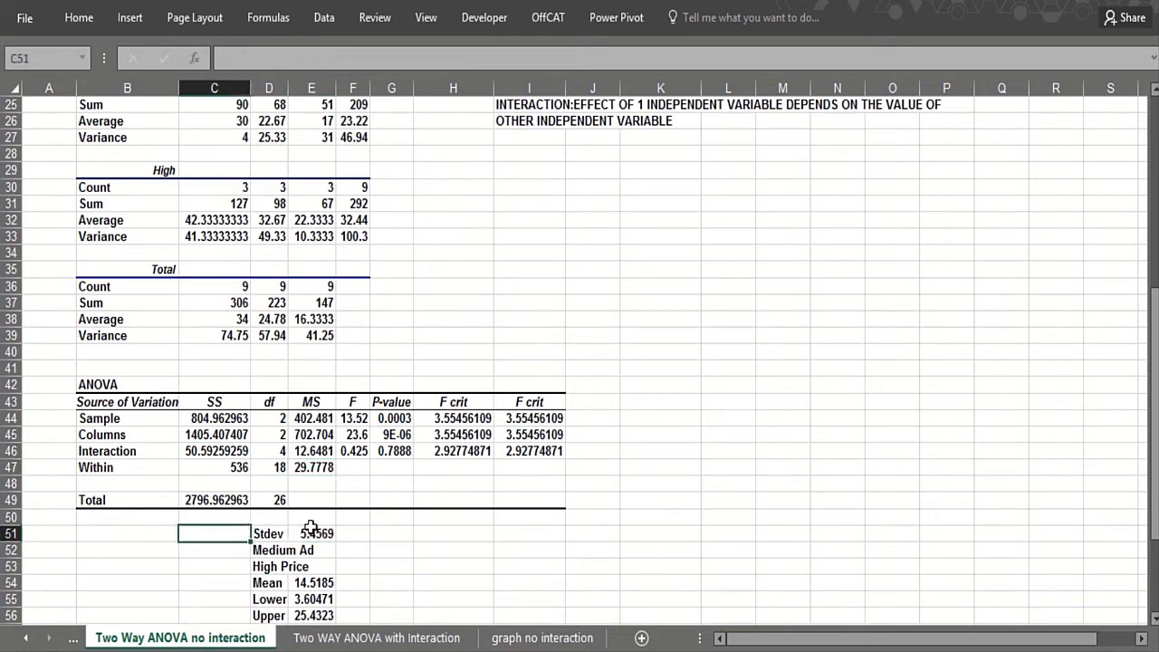
{"action": "left_click", "coordinate": [313, 531]}
{"action": "left_click", "coordinate": [270, 565]}
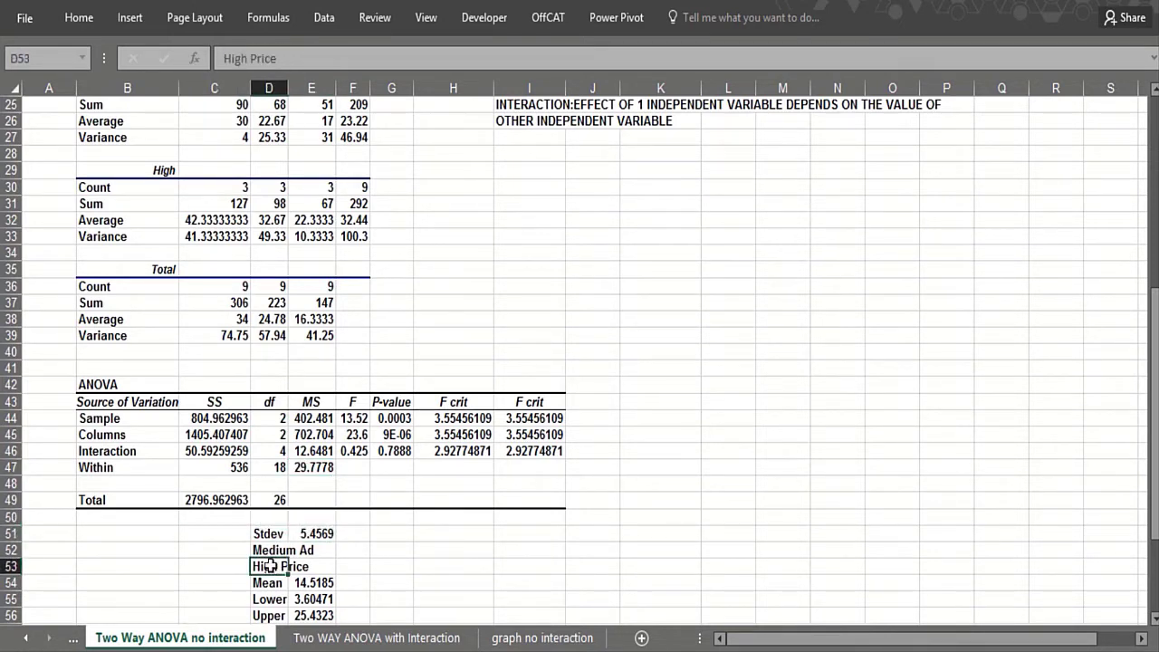
{"action": "left_click", "coordinate": [305, 484]}
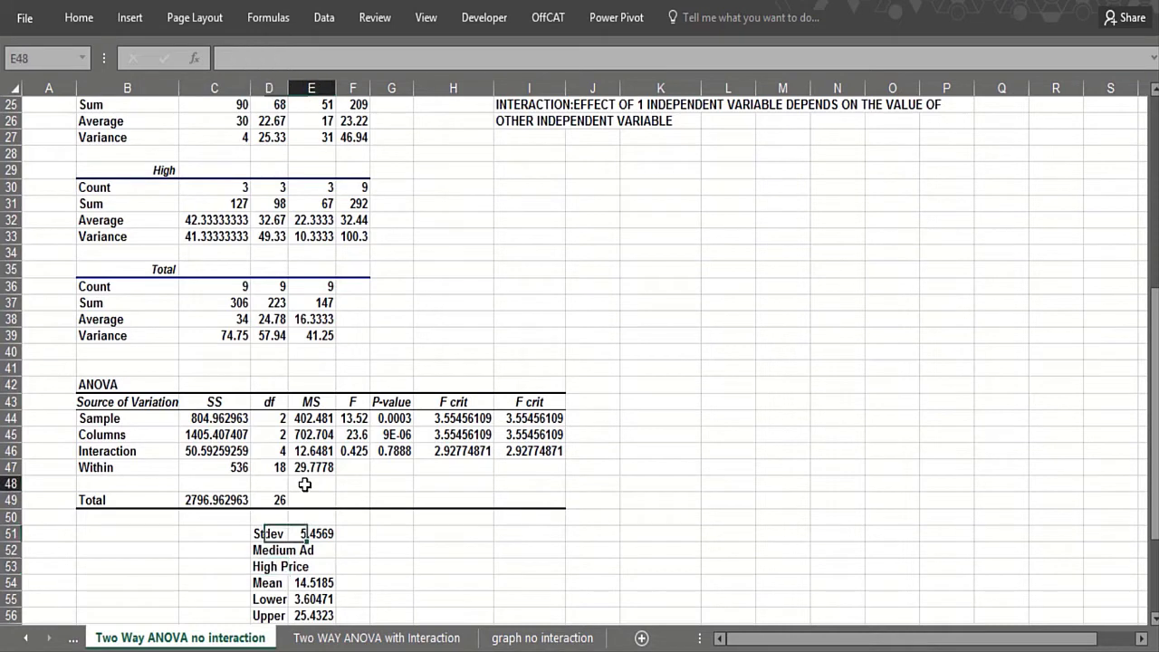
{"action": "left_click", "coordinate": [279, 567]}
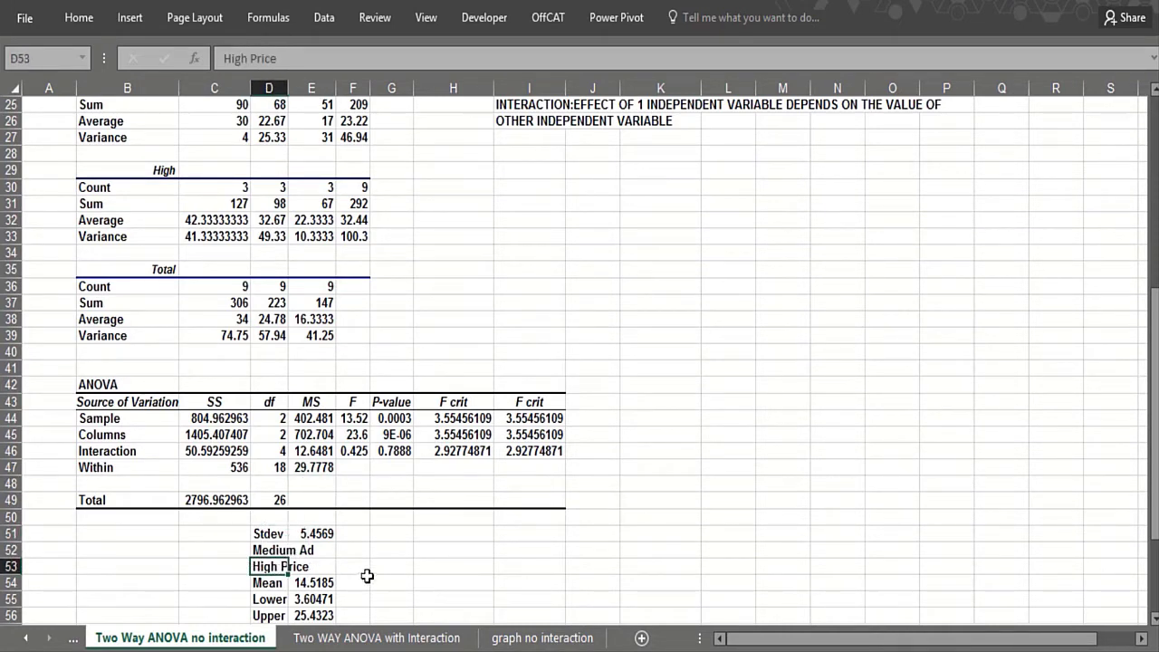
{"action": "scroll", "coordinate": [368, 570], "scroll_direction": "down", "scroll_amount": 1}
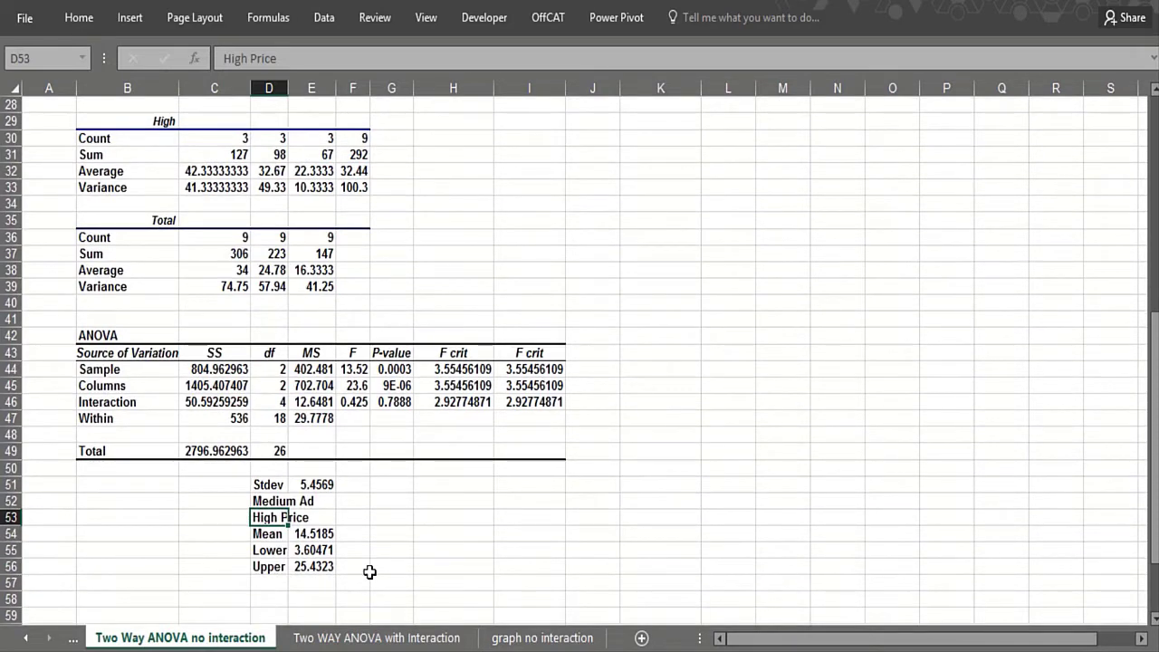
Step: Fill the input data range C3:F12, including the row and column labels, with yellow
{"action": "scroll", "coordinate": [377, 563], "scroll_direction": "up", "scroll_amount": 9}
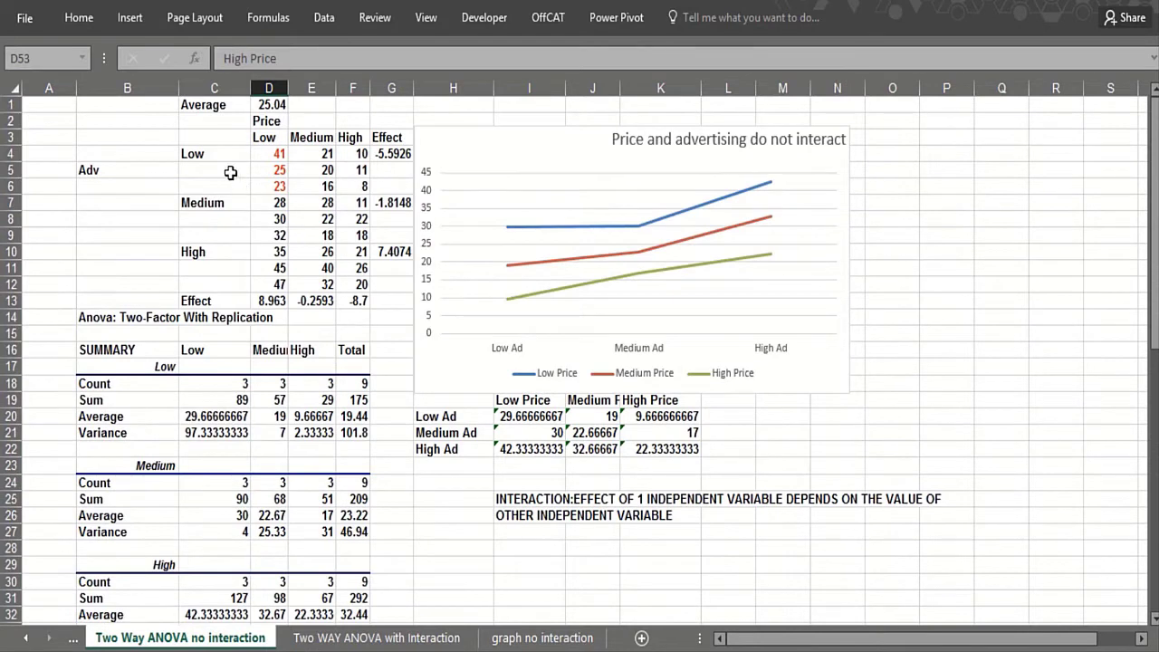
{"action": "left_click_drag", "start_coordinate": [221, 137], "coordinate": [344, 284]}
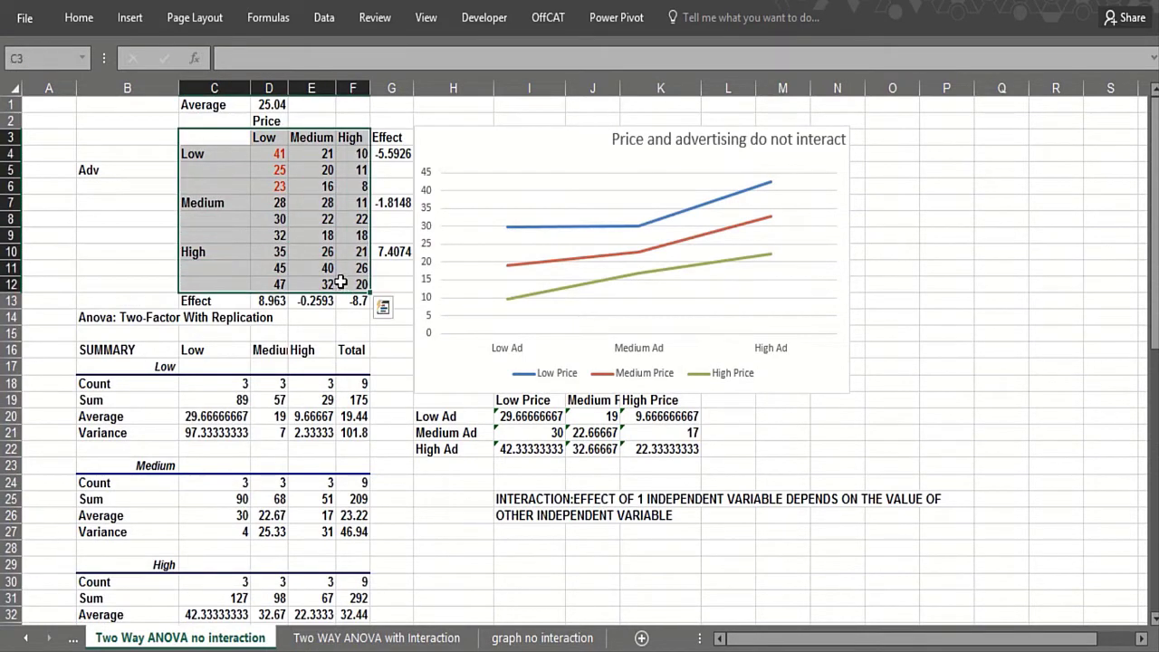
{"action": "left_click", "coordinate": [376, 1]}
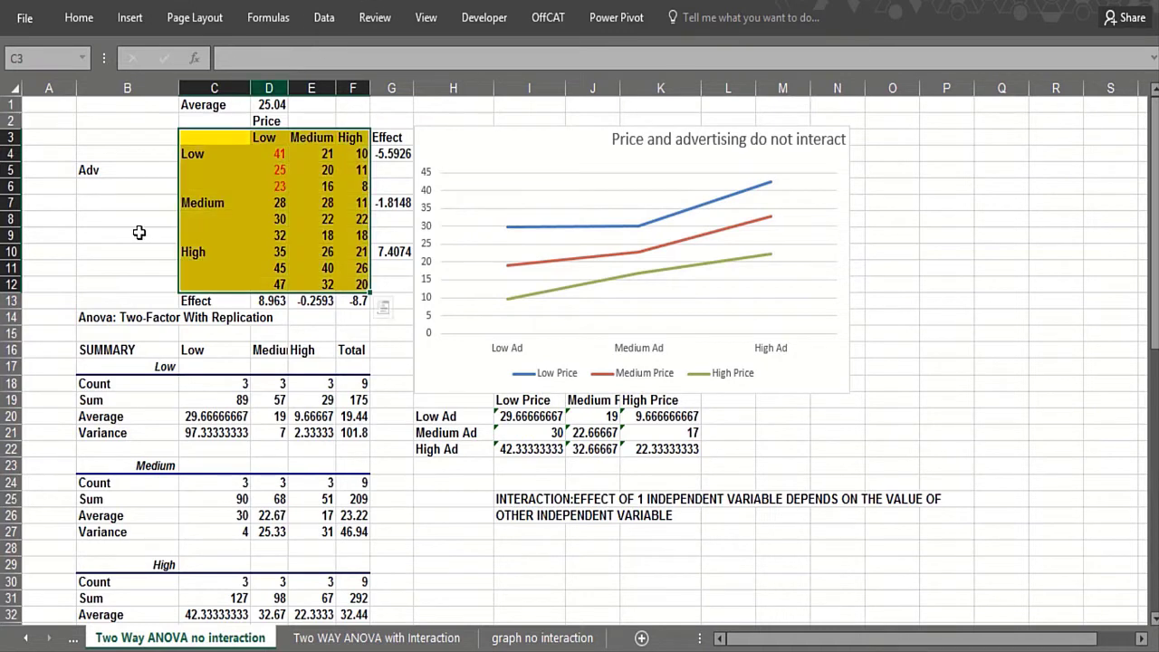
{"action": "left_click", "coordinate": [270, 181]}
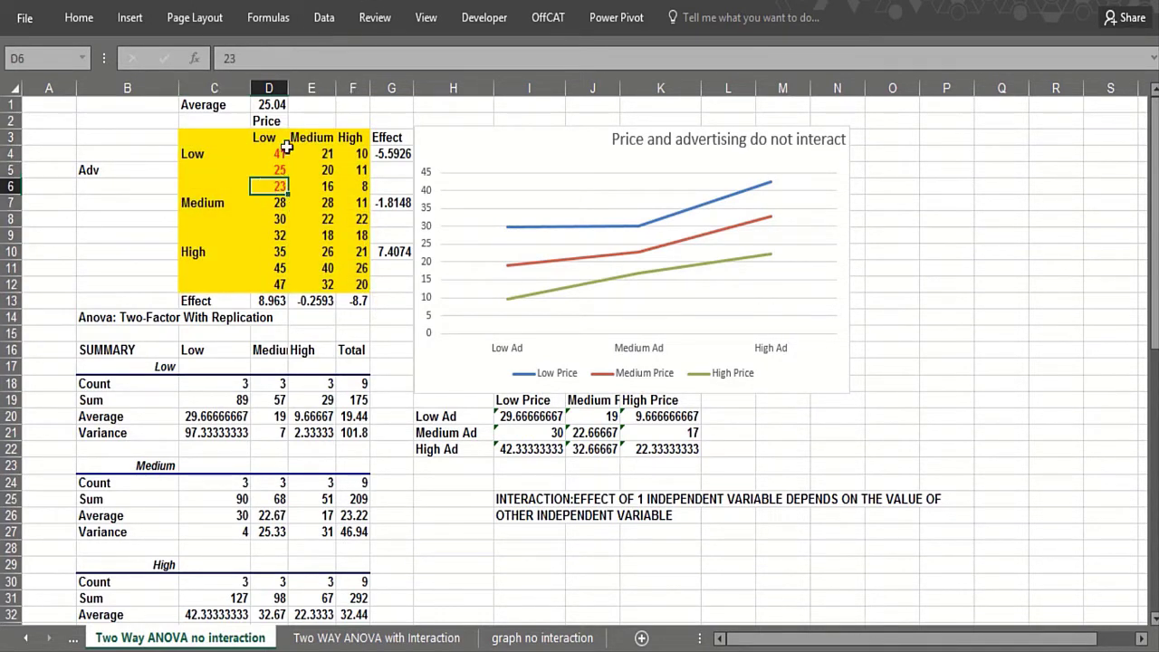
Step: Run Anova: Two-Factor With Replication on C3:F12 with 3 rows per sample and alpha 0.05, placing the output at J31
{"action": "left_click", "coordinate": [323, 21]}
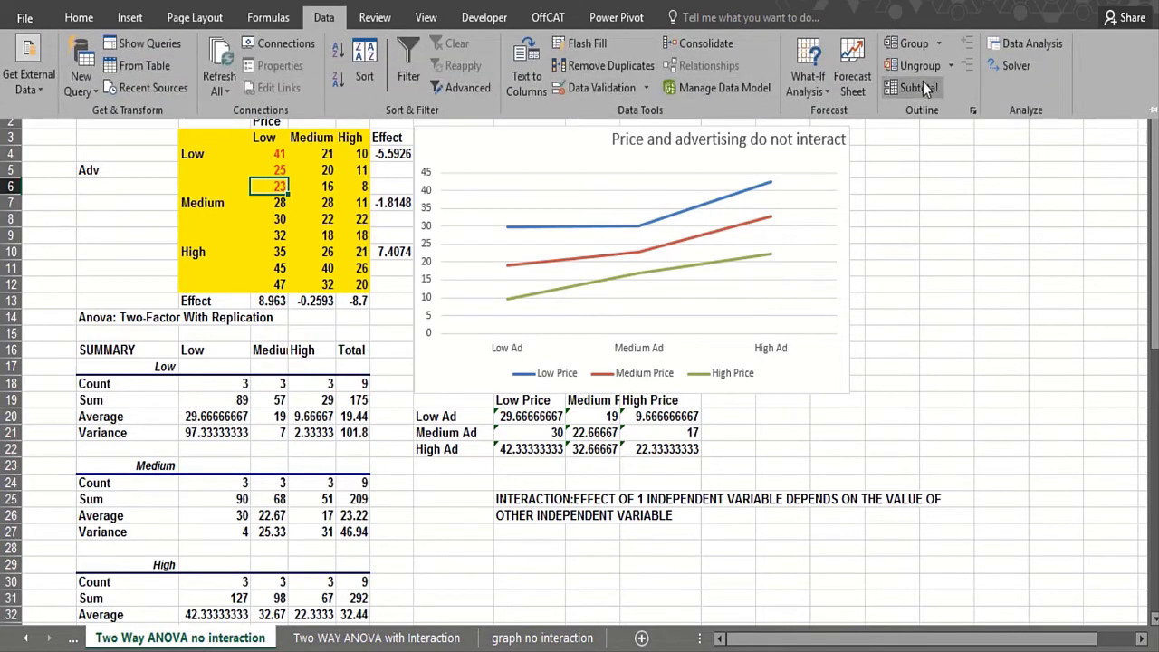
{"action": "left_click", "coordinate": [1007, 43]}
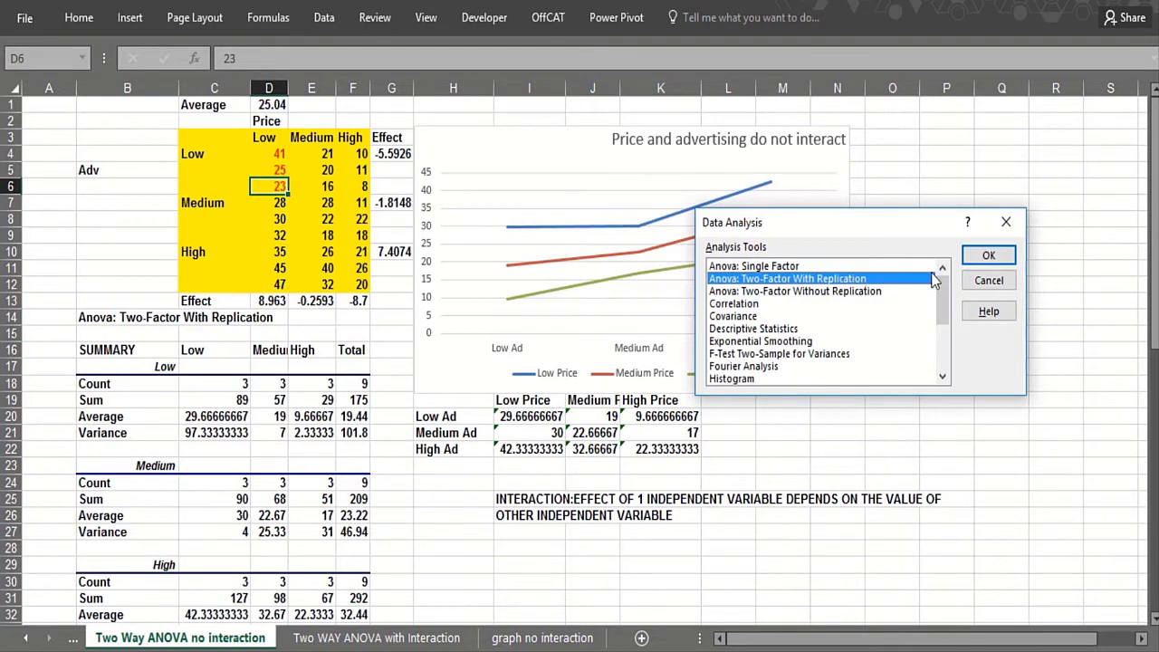
{"action": "left_click", "coordinate": [989, 255]}
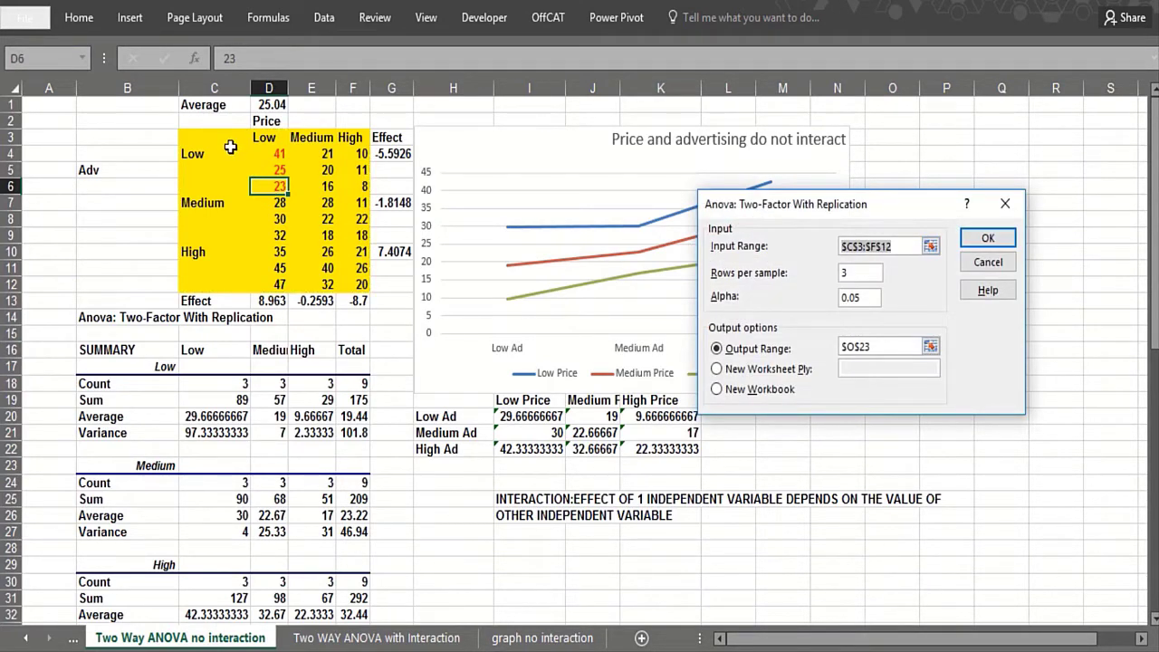
{"action": "left_click_drag", "start_coordinate": [228, 143], "coordinate": [355, 279]}
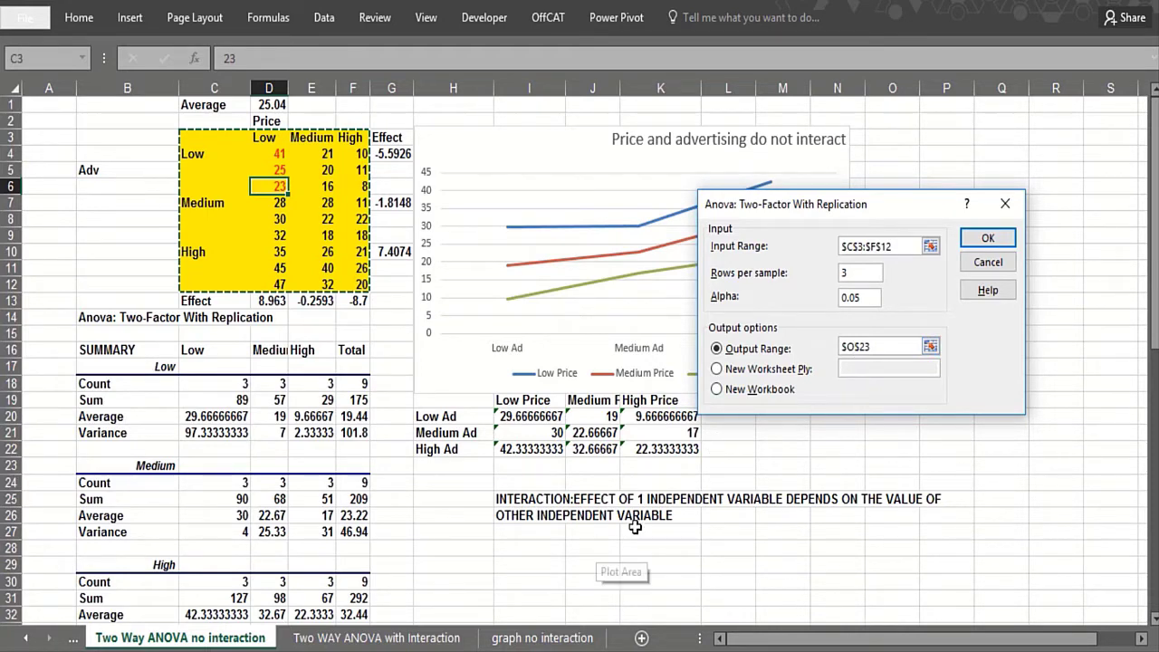
{"action": "scroll", "coordinate": [636, 535], "scroll_direction": "down", "scroll_amount": 3}
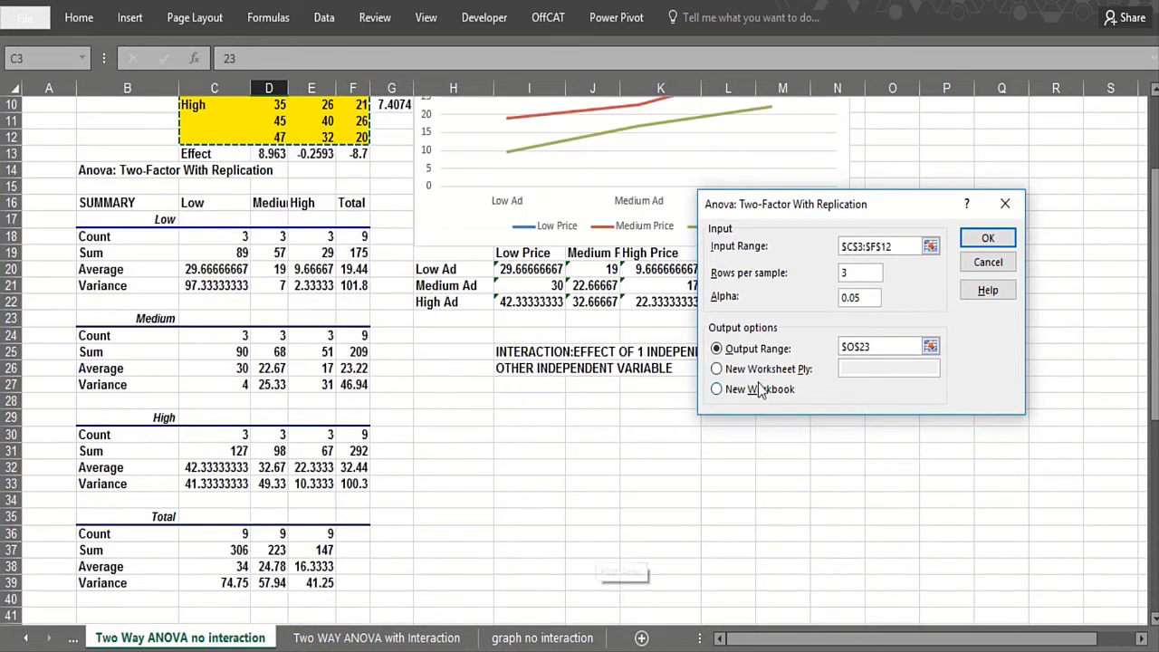
{"action": "double_click", "coordinate": [875, 348]}
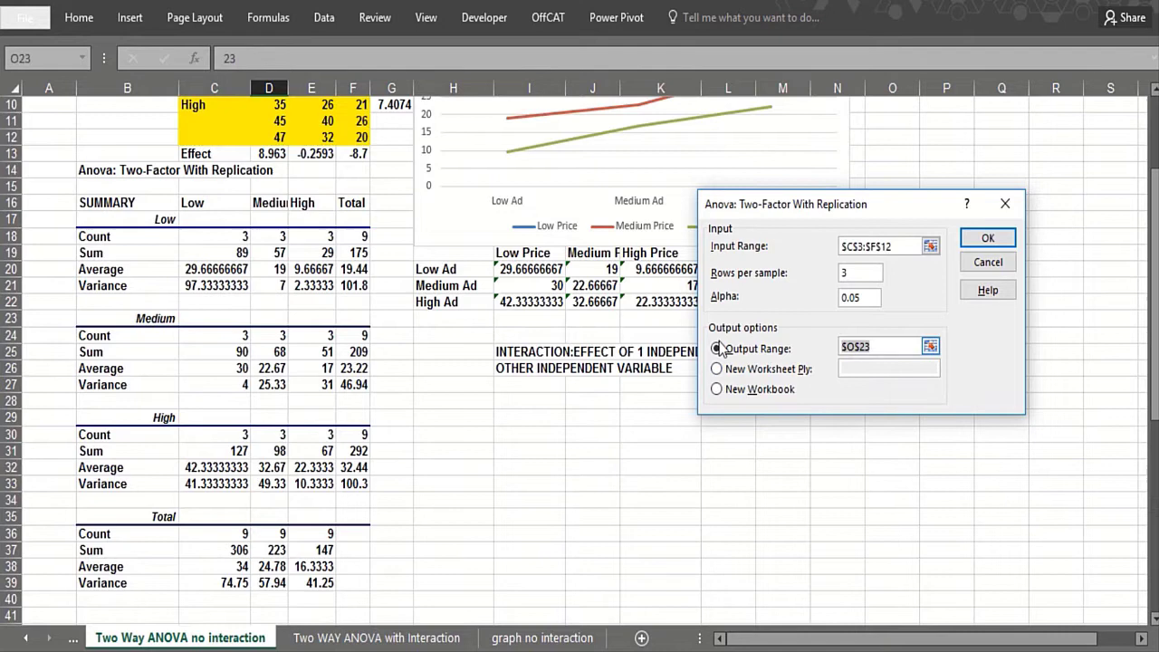
{"action": "left_click", "coordinate": [577, 453]}
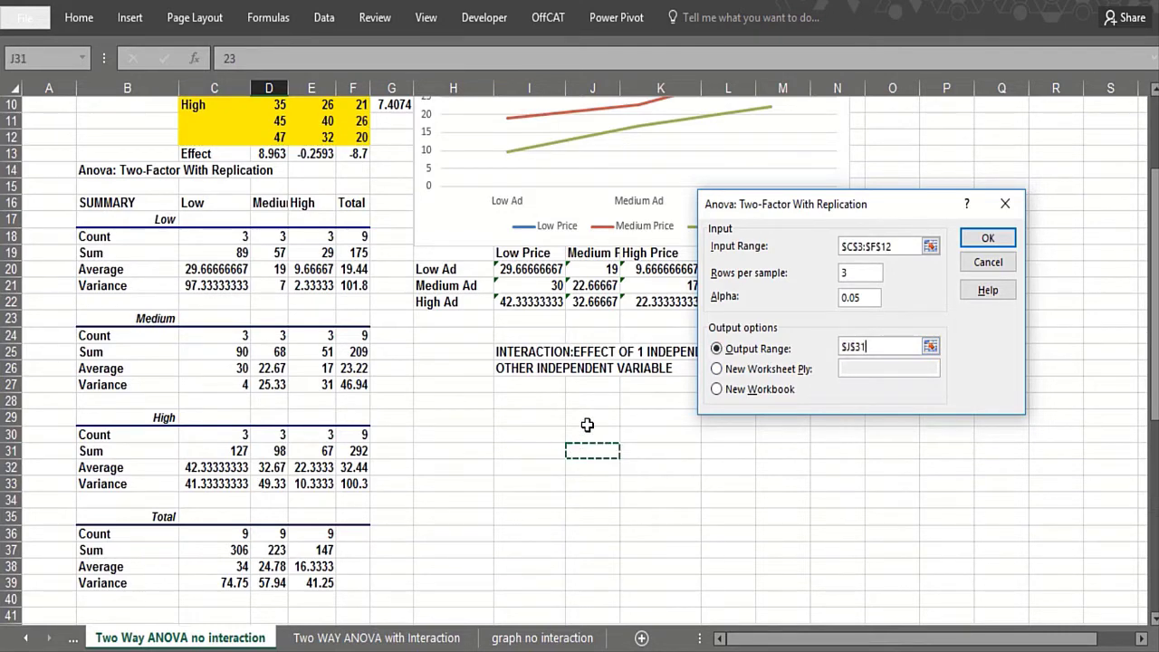
{"action": "left_click", "coordinate": [984, 239]}
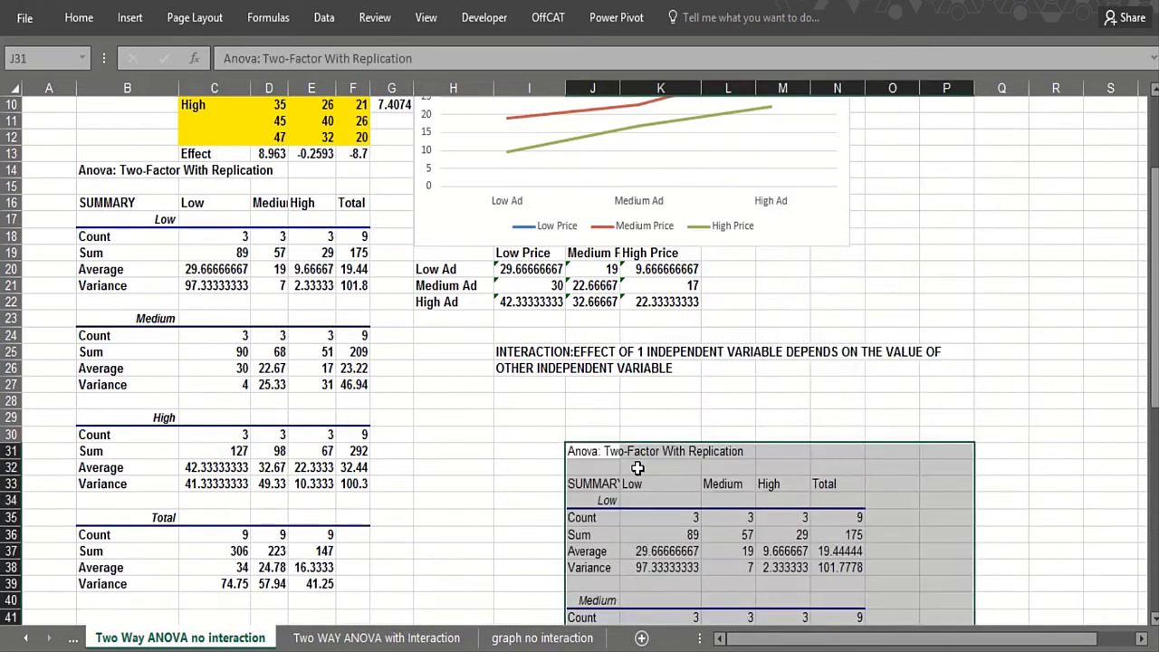
{"action": "left_click", "coordinate": [524, 498]}
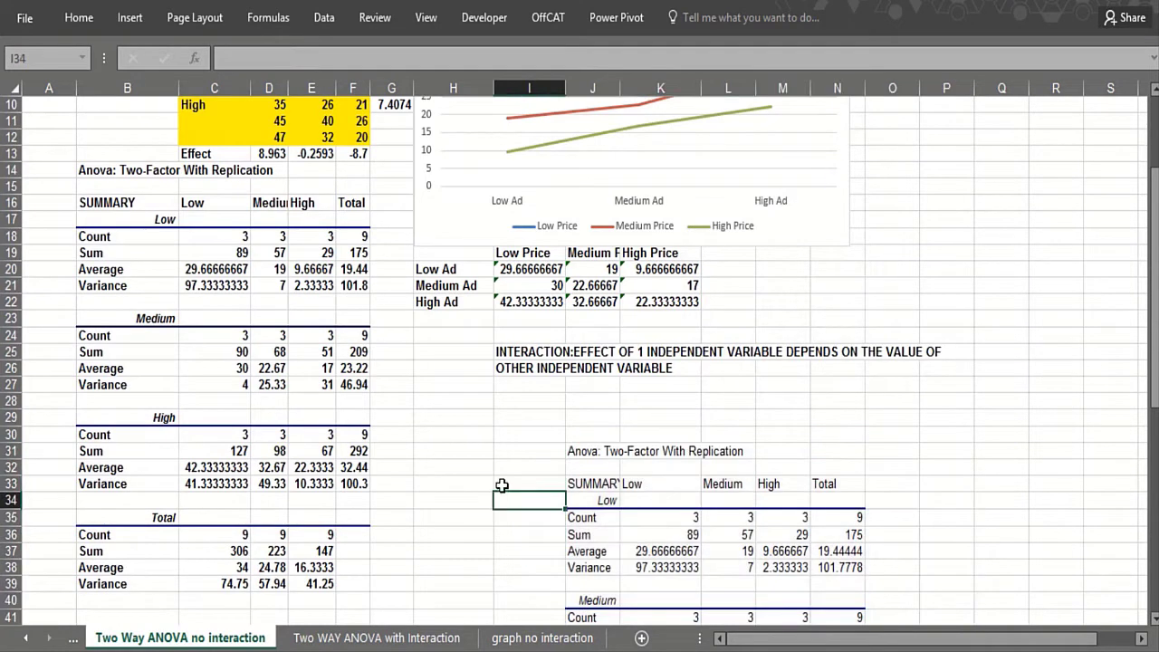
Step: Examine the counts, sums, averages and variances in the original ANOVA summary blocks for each advertising level
{"action": "left_click", "coordinate": [185, 254]}
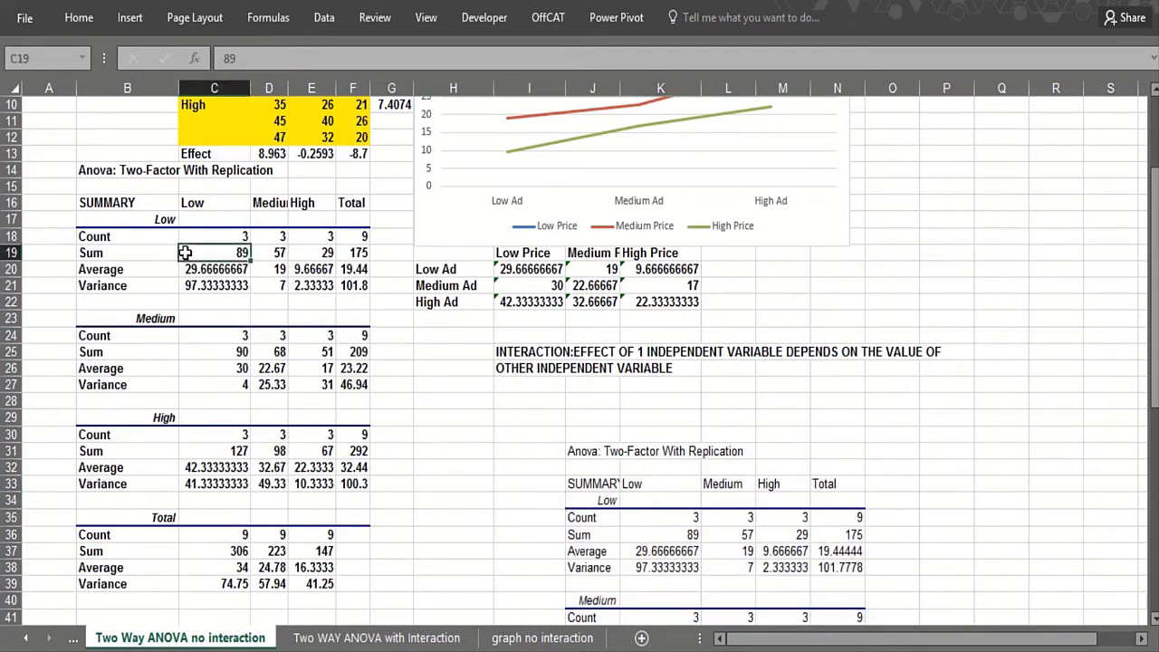
{"action": "left_click", "coordinate": [153, 283]}
{"action": "scroll", "coordinate": [153, 283], "scroll_direction": "down", "scroll_amount": 1}
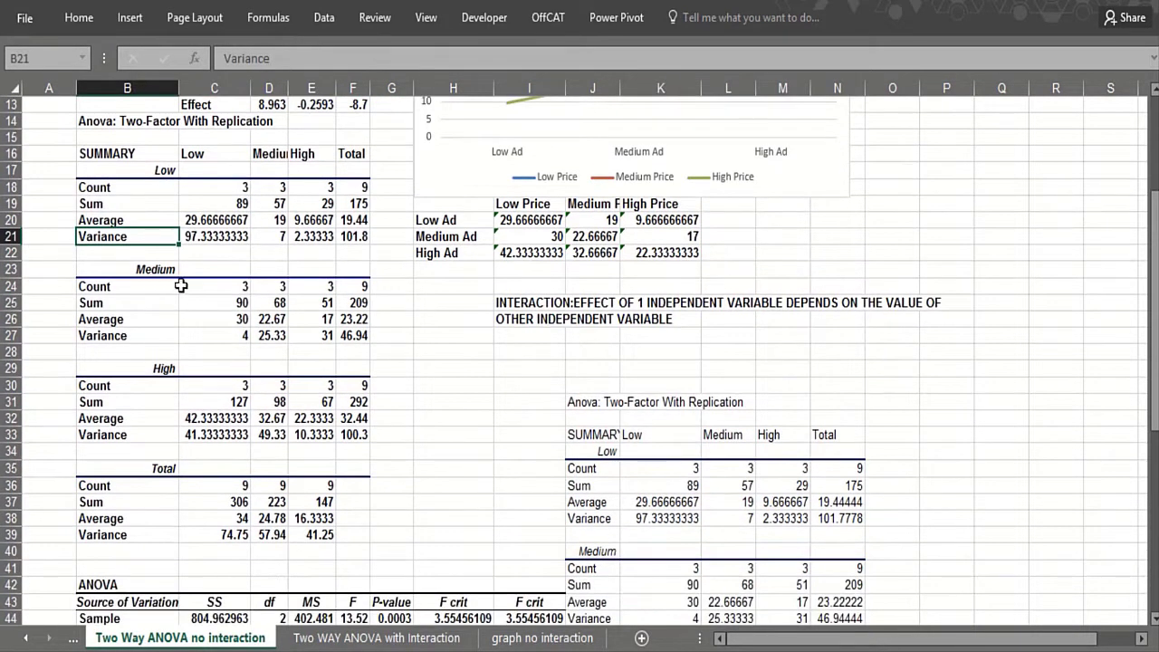
{"action": "left_click", "coordinate": [222, 193]}
{"action": "left_click", "coordinate": [256, 187]}
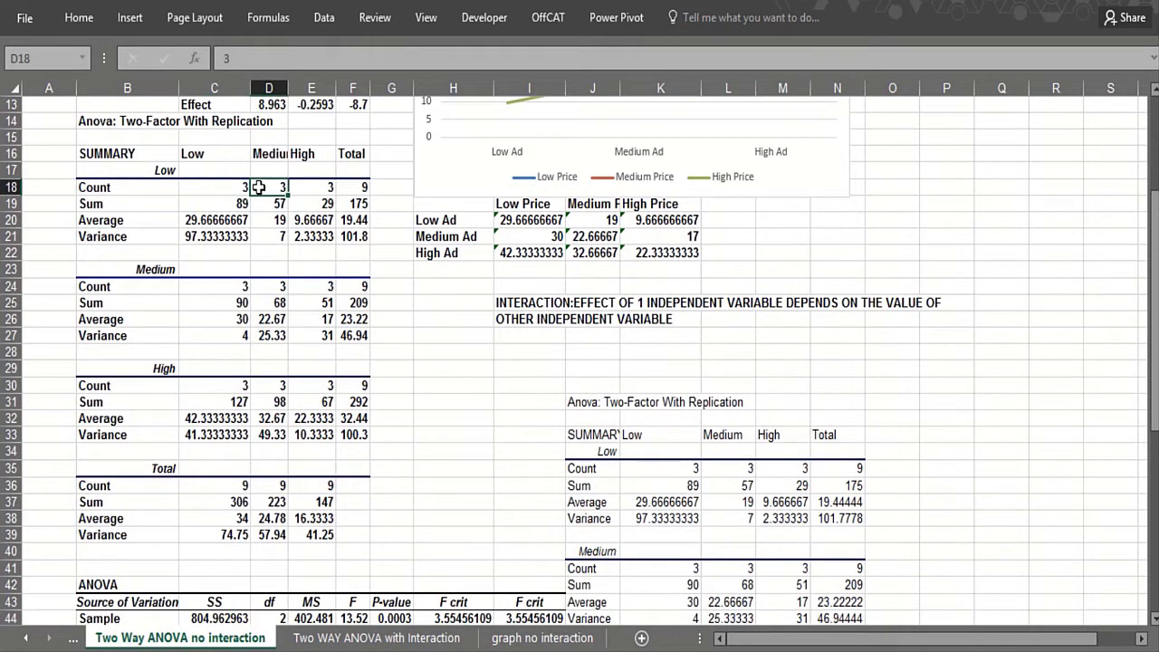
{"action": "left_click", "coordinate": [218, 208]}
{"action": "left_click", "coordinate": [198, 217]}
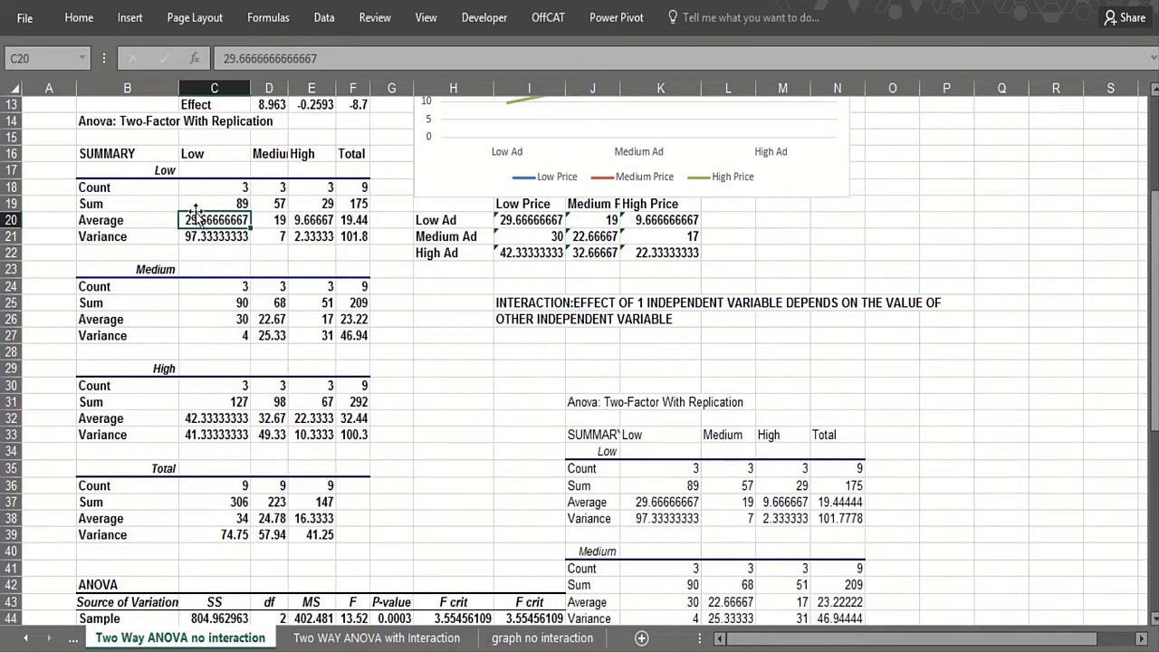
{"action": "left_click", "coordinate": [209, 301]}
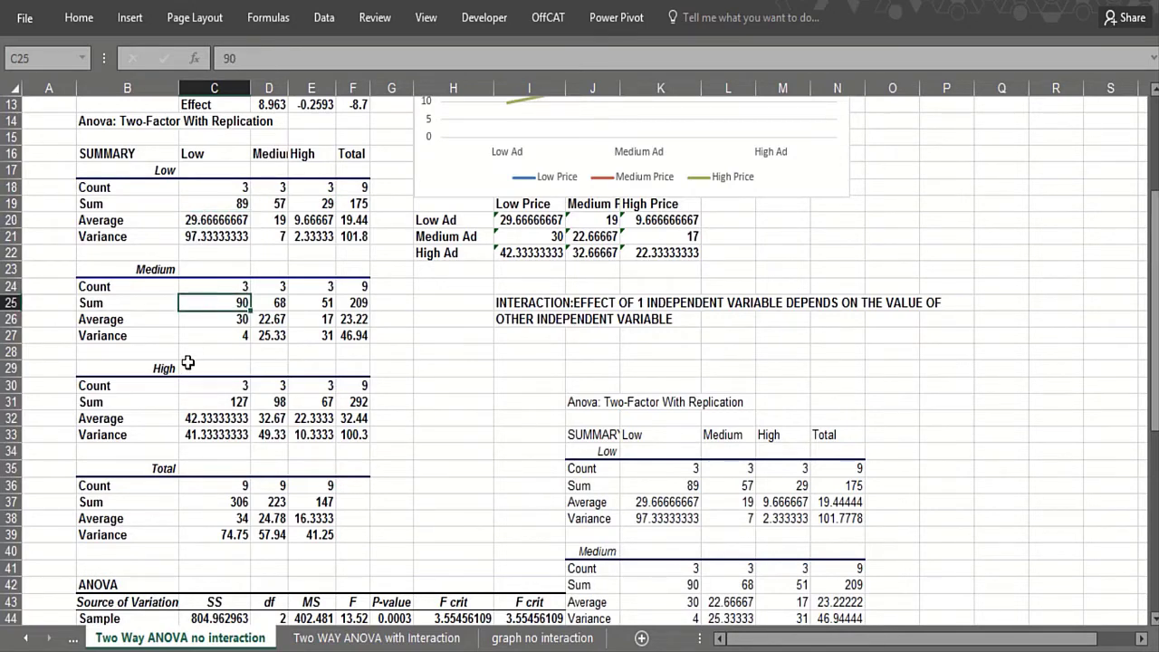
{"action": "scroll", "coordinate": [188, 362], "scroll_direction": "down", "scroll_amount": 1}
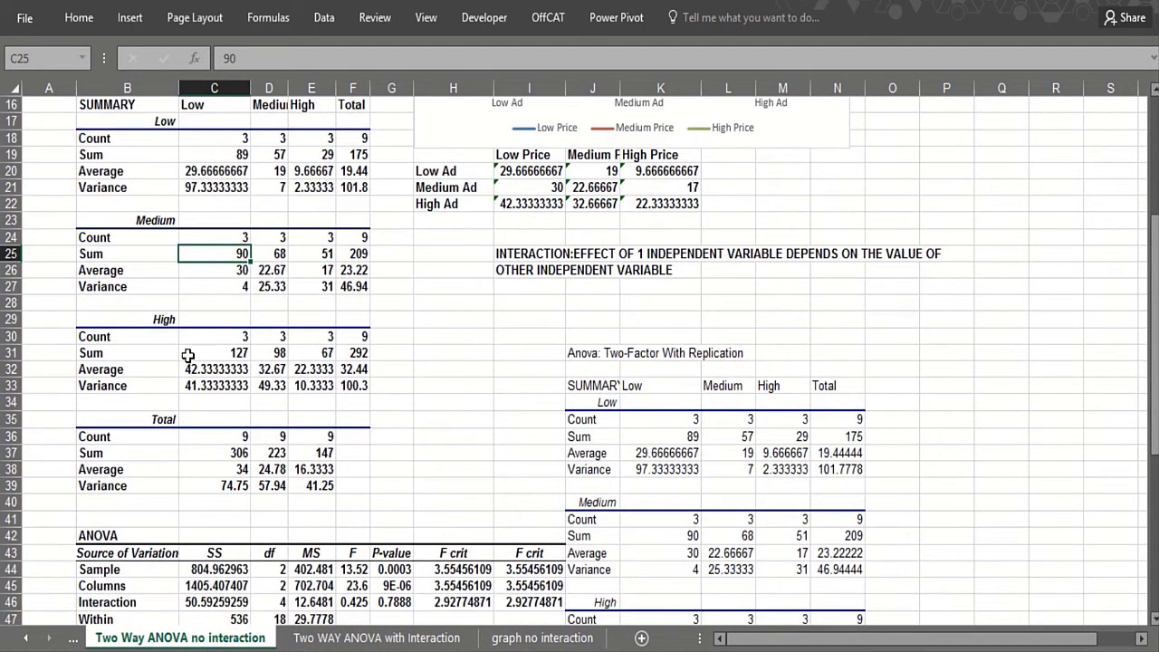
Step: Check the overall average formula in D1 and the advertising effect formulas in G4, G7 and G10
{"action": "scroll", "coordinate": [187, 355], "scroll_direction": "up", "scroll_amount": 5}
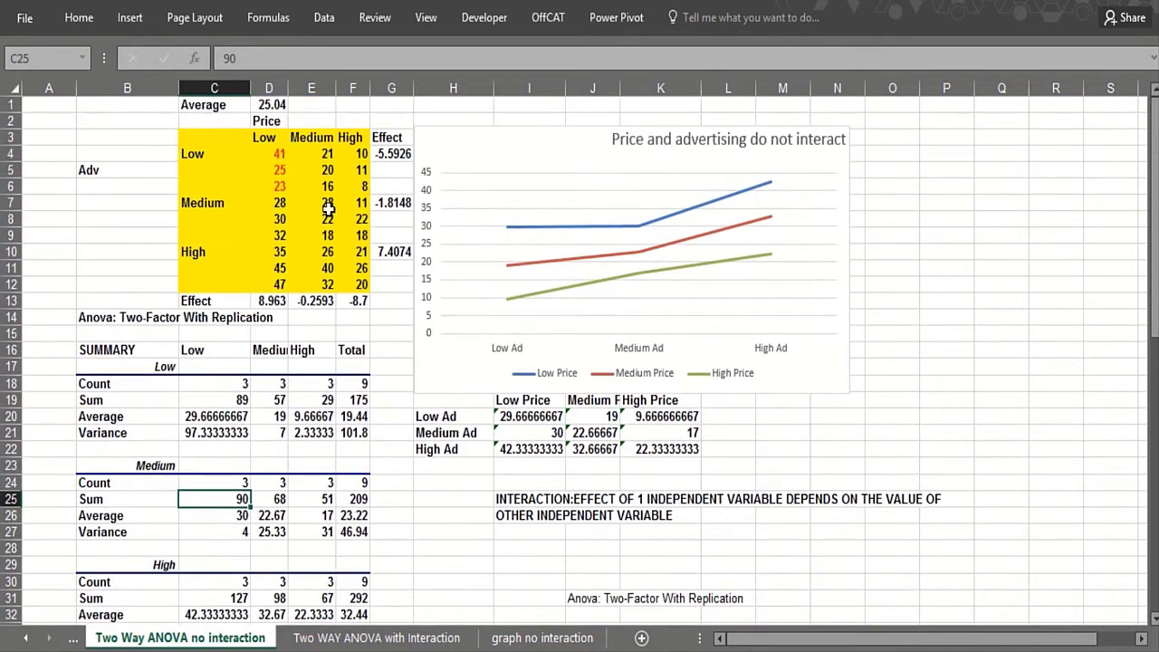
{"action": "left_click", "coordinate": [393, 153]}
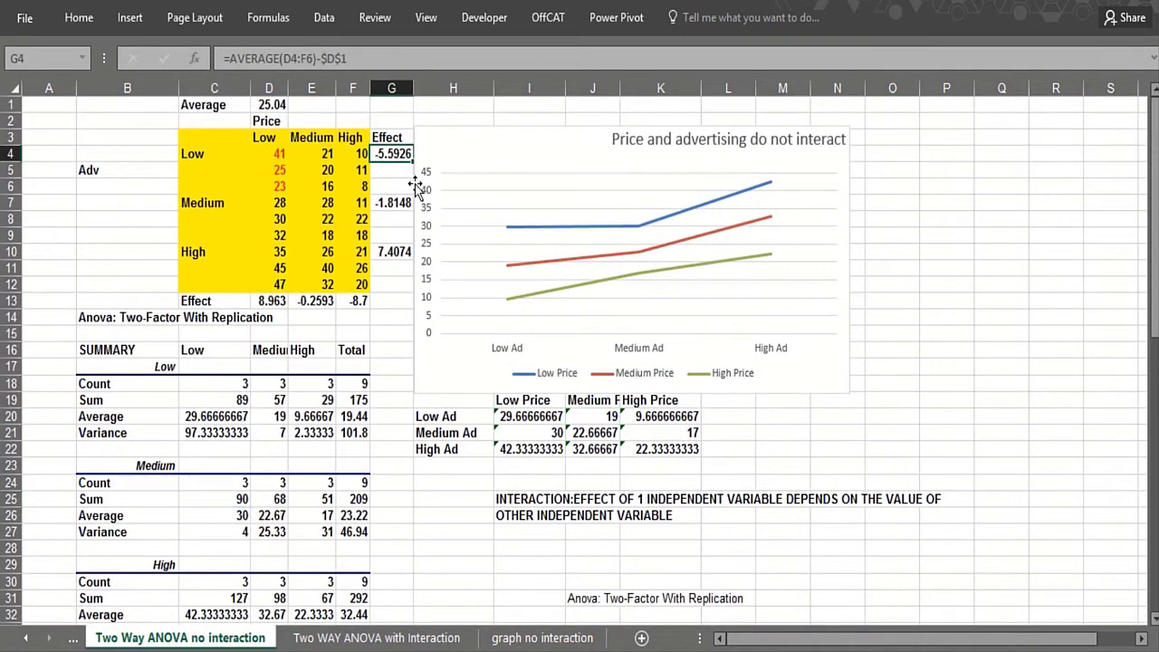
{"action": "left_click", "coordinate": [271, 104]}
{"action": "scroll", "coordinate": [263, 233], "scroll_direction": "down", "scroll_amount": 2}
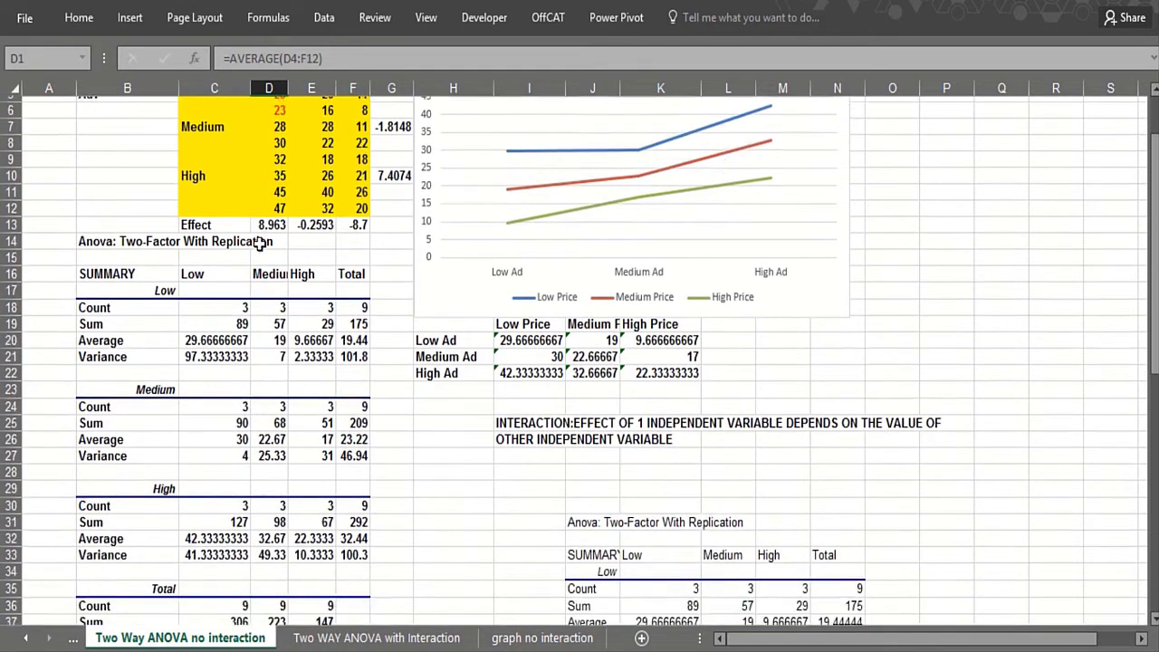
{"action": "scroll", "coordinate": [260, 245], "scroll_direction": "down", "scroll_amount": 1}
{"action": "scroll", "coordinate": [259, 238], "scroll_direction": "up", "scroll_amount": 2}
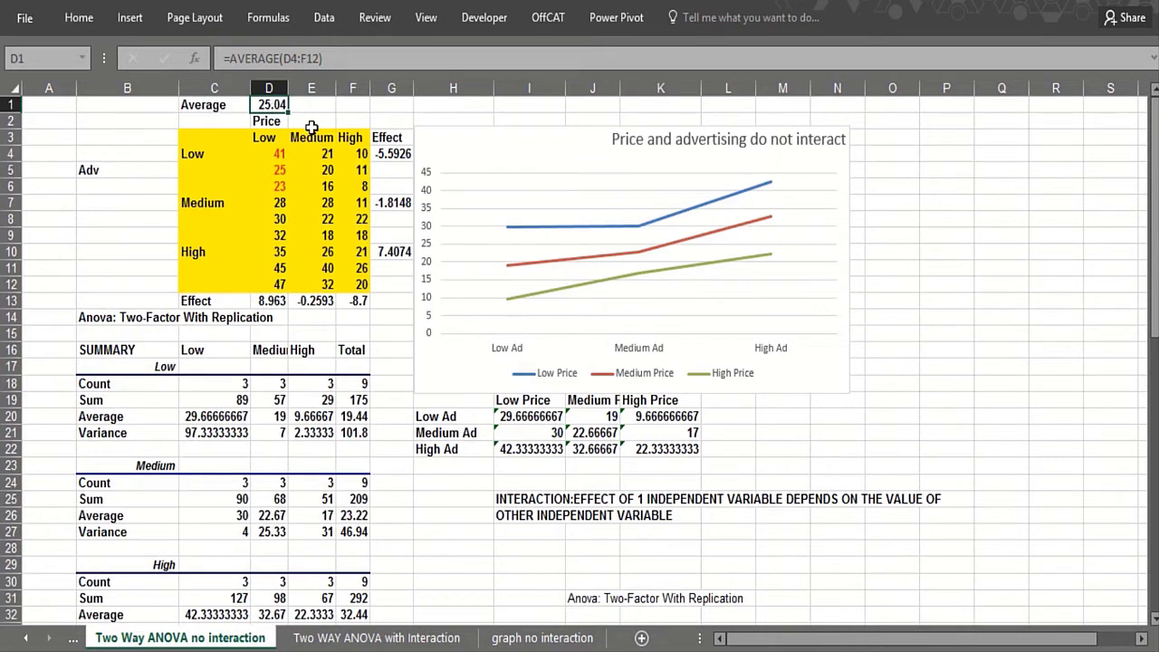
{"action": "left_click", "coordinate": [387, 154]}
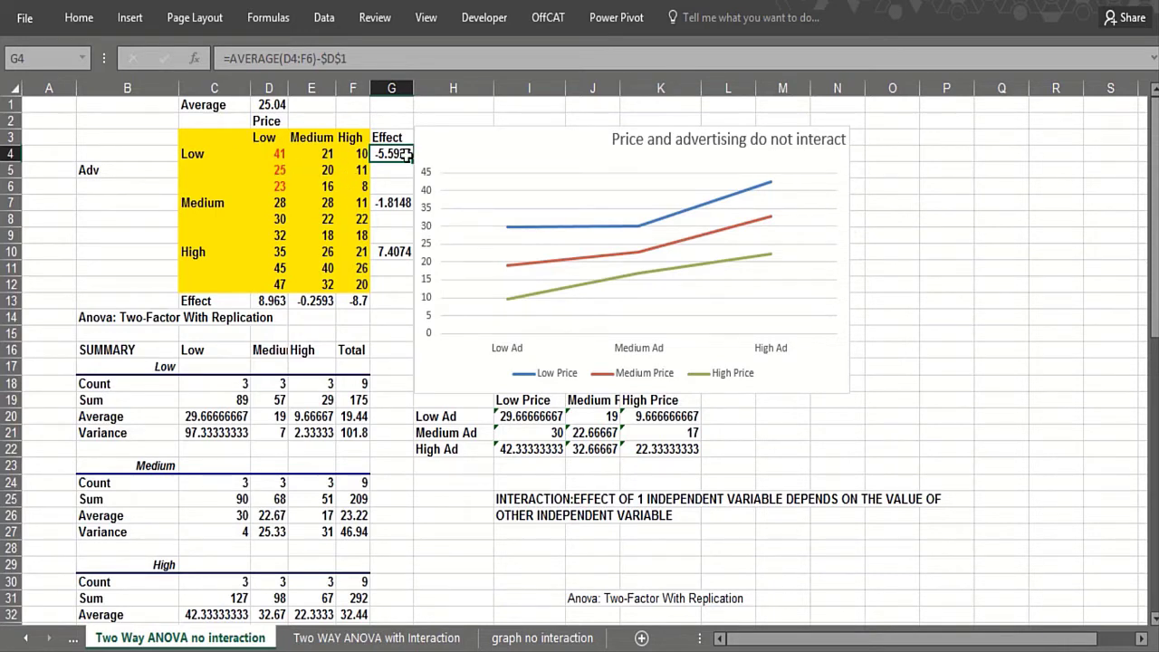
{"action": "left_click", "coordinate": [383, 205]}
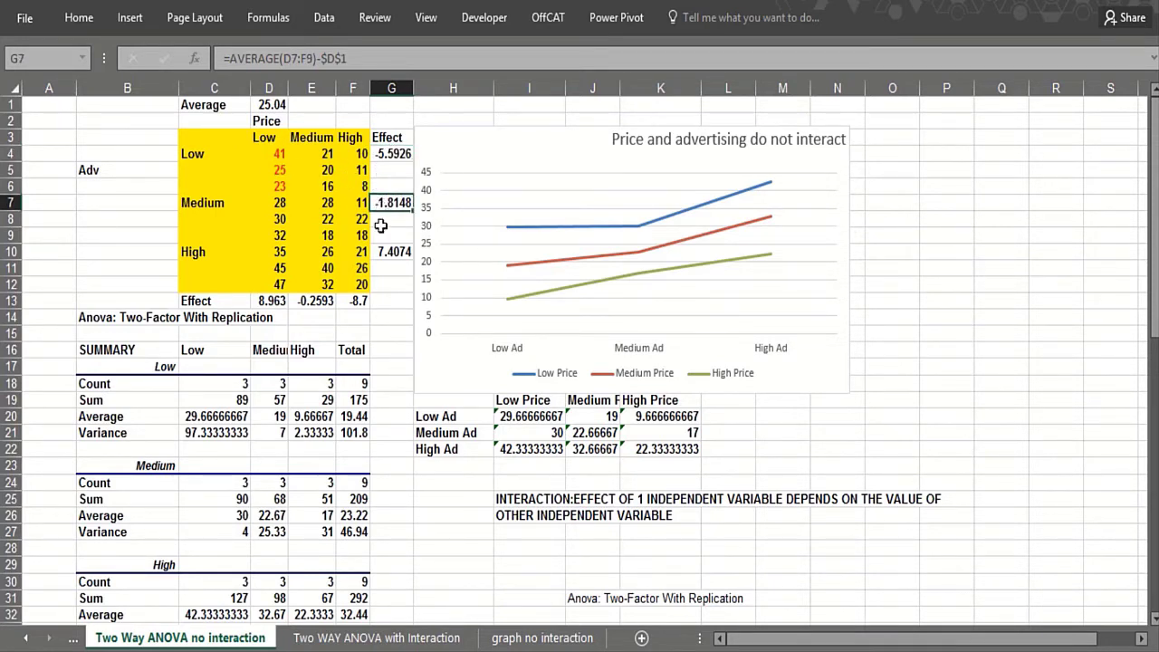
{"action": "left_click", "coordinate": [378, 252]}
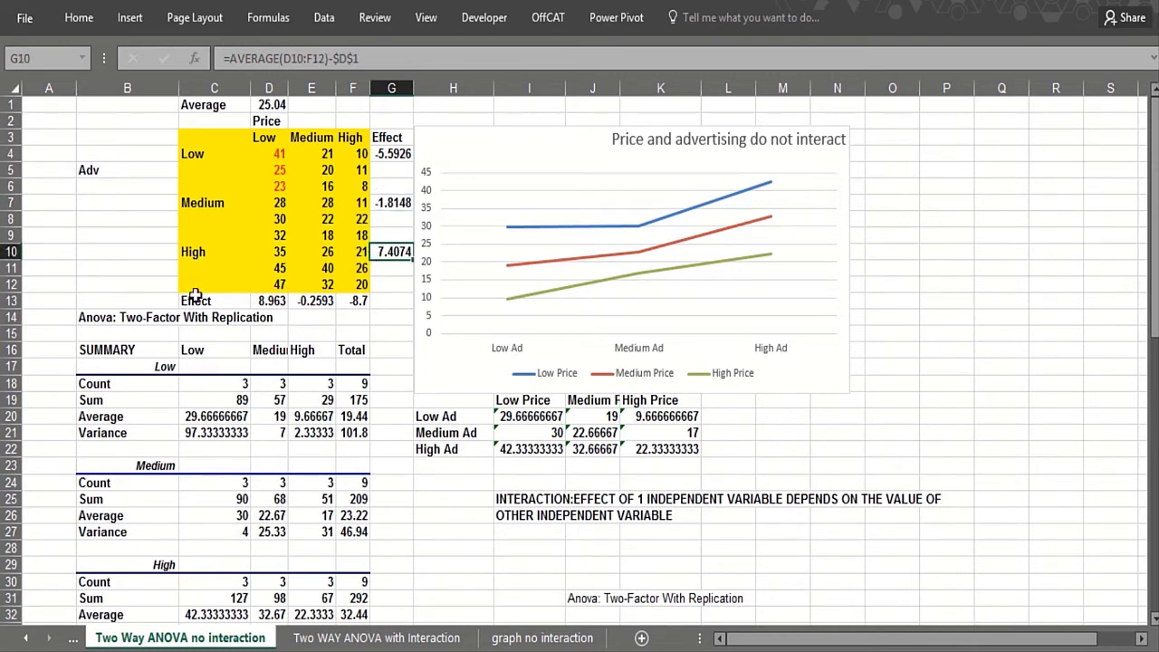
Step: Check the high and low price effect formulas in F13 and D13 and compare them with the low advertising effect
{"action": "left_click", "coordinate": [351, 300]}
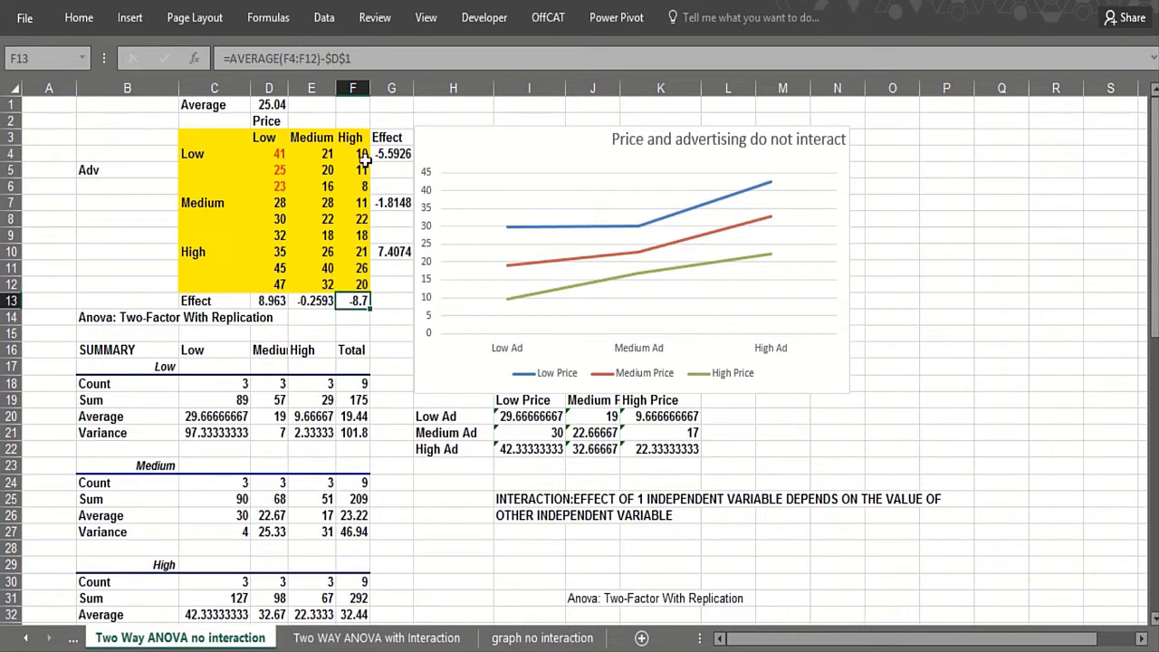
{"action": "left_click", "coordinate": [262, 300]}
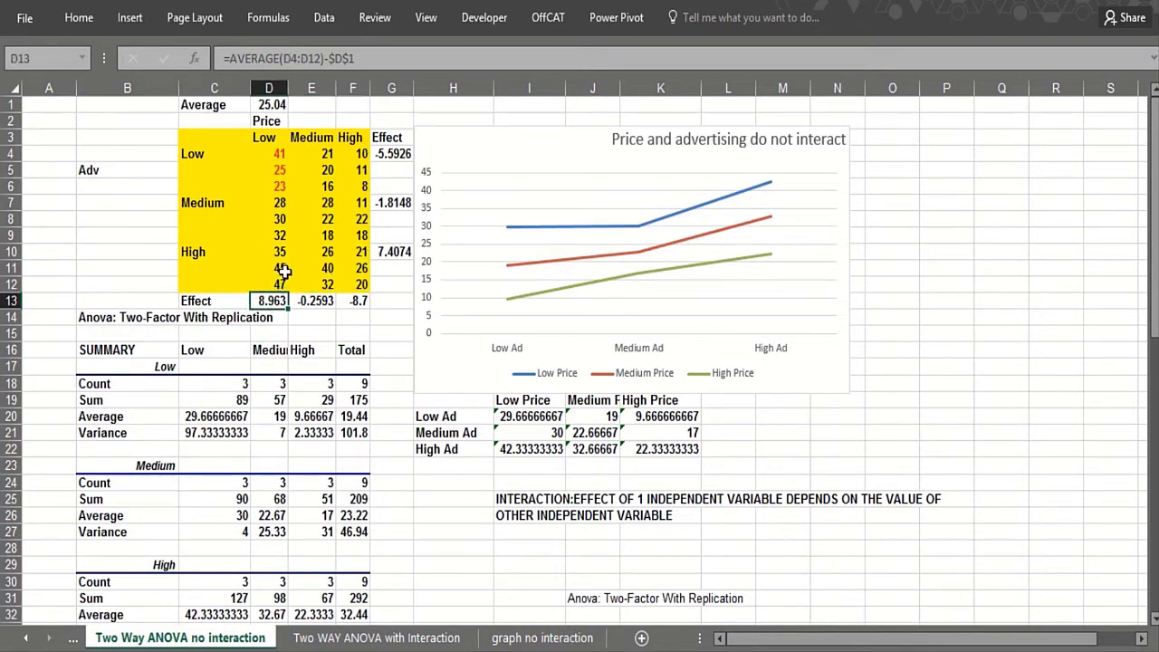
{"action": "left_click", "coordinate": [391, 154]}
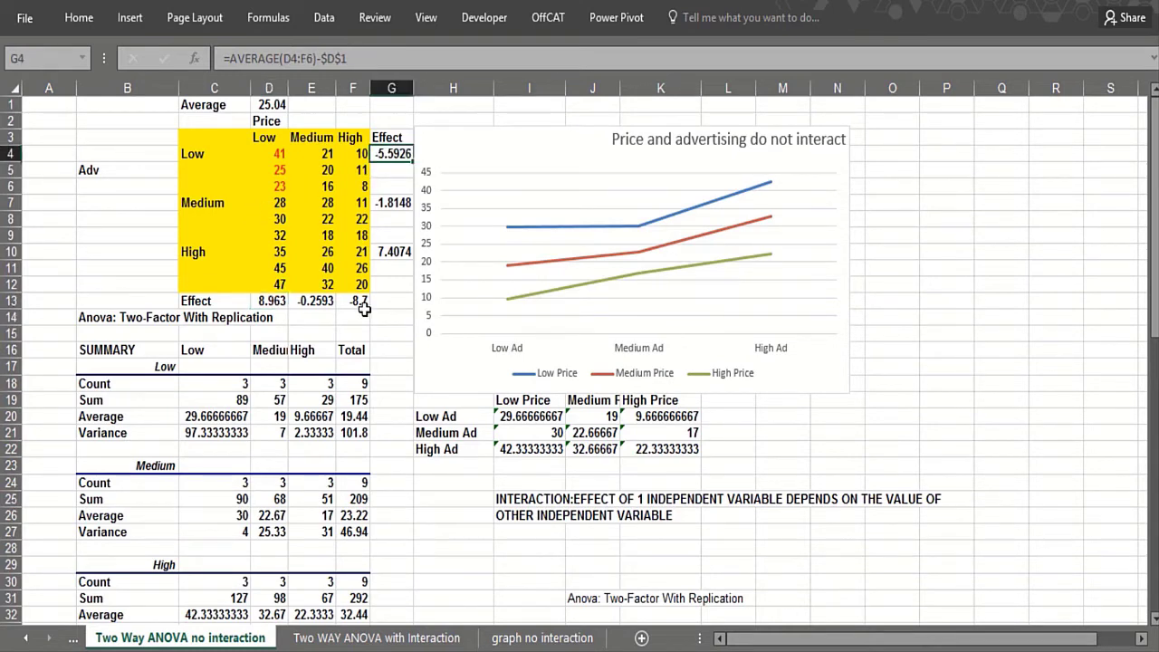
{"action": "left_click", "coordinate": [366, 314]}
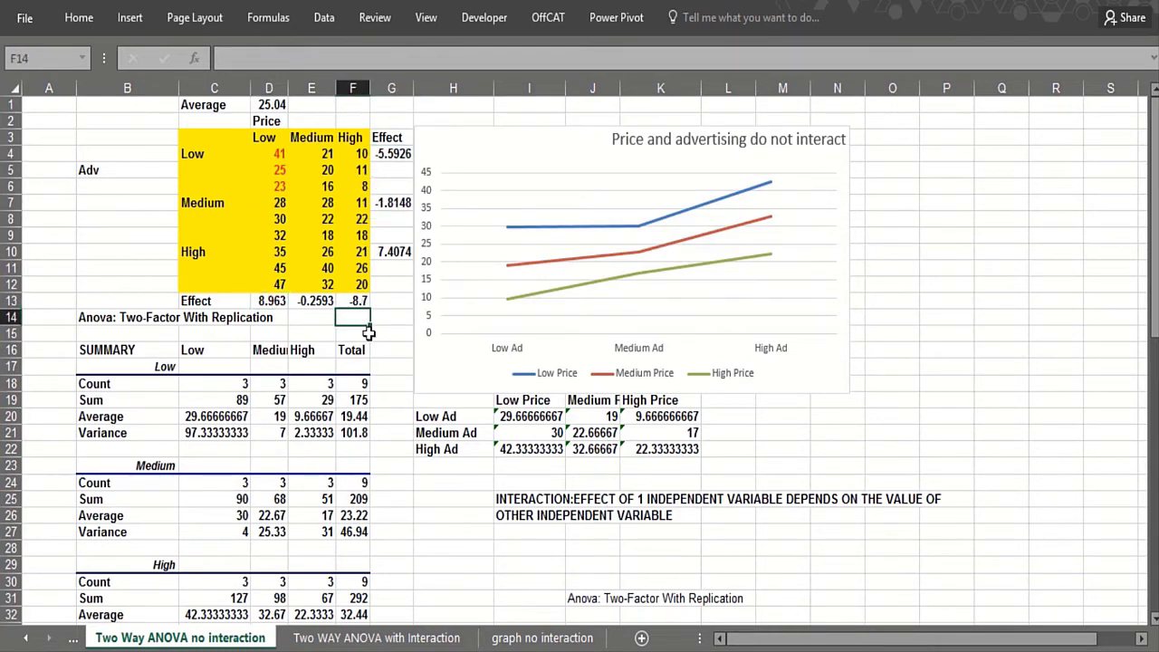
Step: Look up the Interaction P-value and enter the note ".79 P-VALUE FOR INTERACTIONS NOIT SIGNIFICANT" in J28
{"action": "scroll", "coordinate": [385, 353], "scroll_direction": "down", "scroll_amount": 1}
{"action": "scroll", "coordinate": [384, 353], "scroll_direction": "down", "scroll_amount": 5}
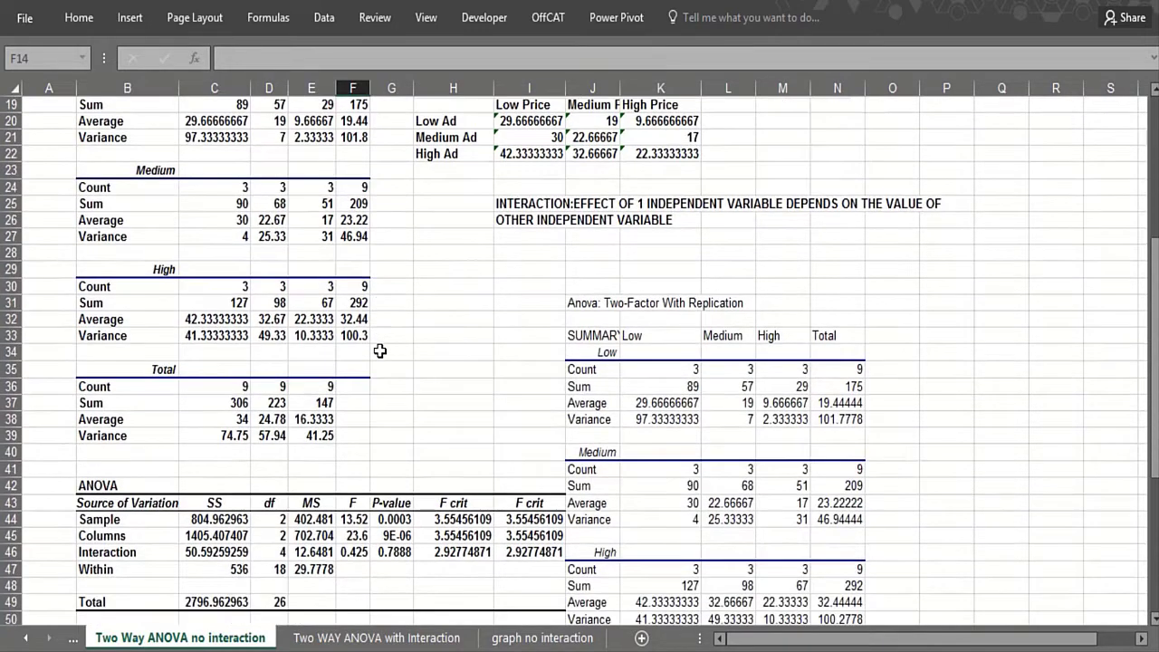
{"action": "left_click", "coordinate": [384, 553]}
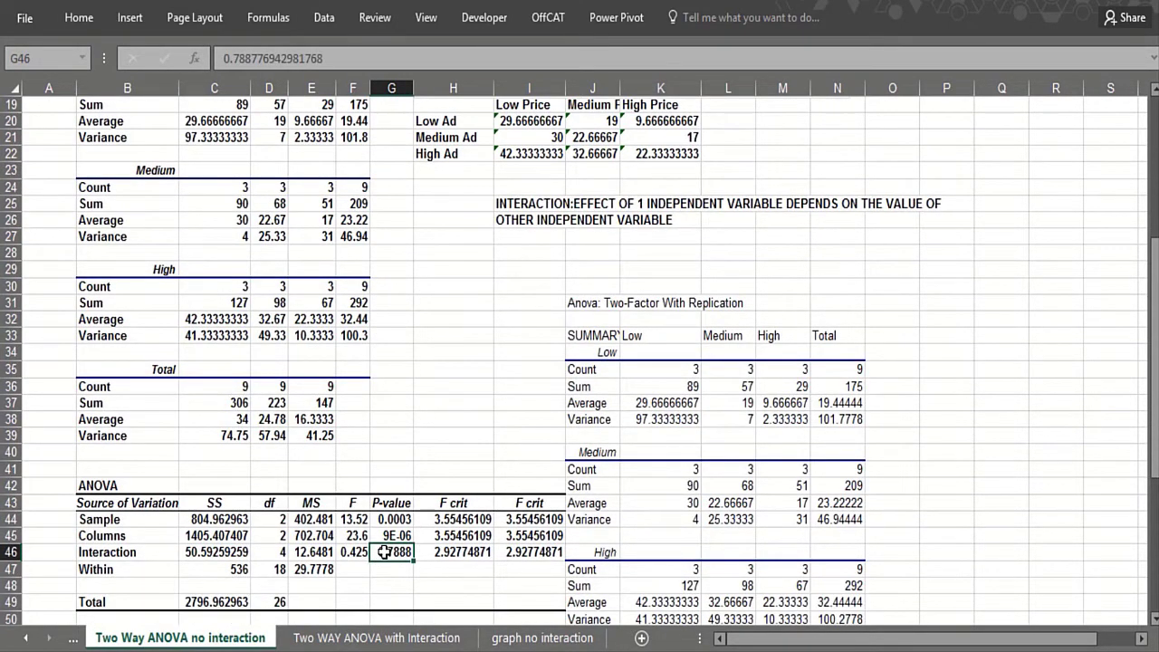
{"action": "left_click", "coordinate": [613, 259]}
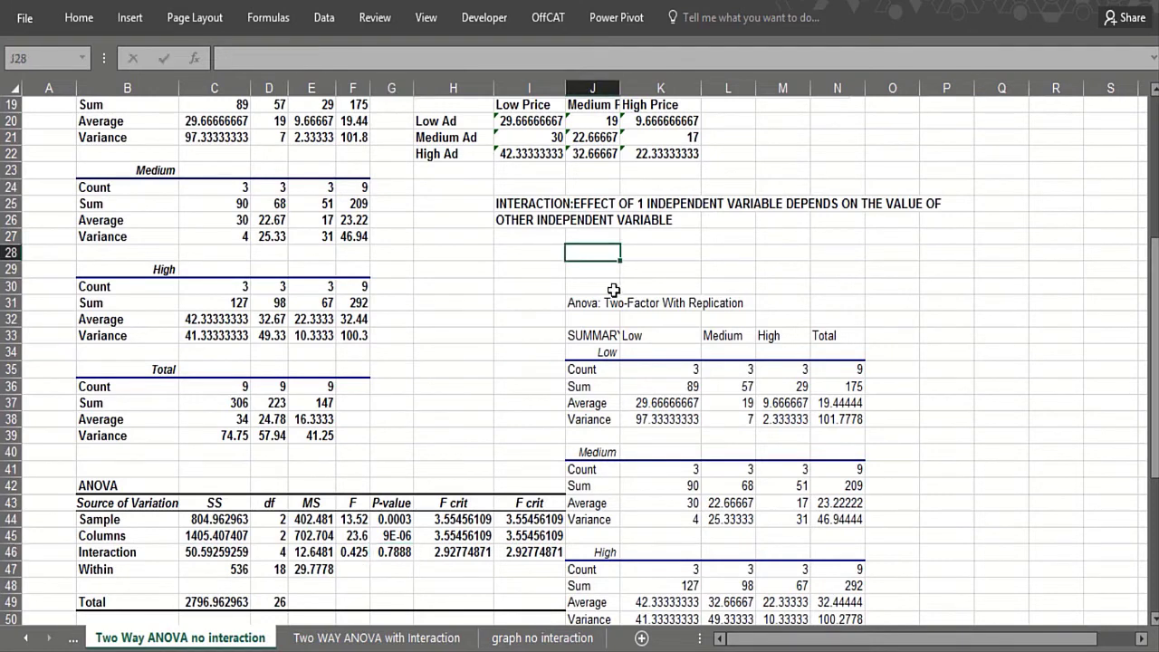
{"action": "type", "text": ".79 P-VALUE F"}
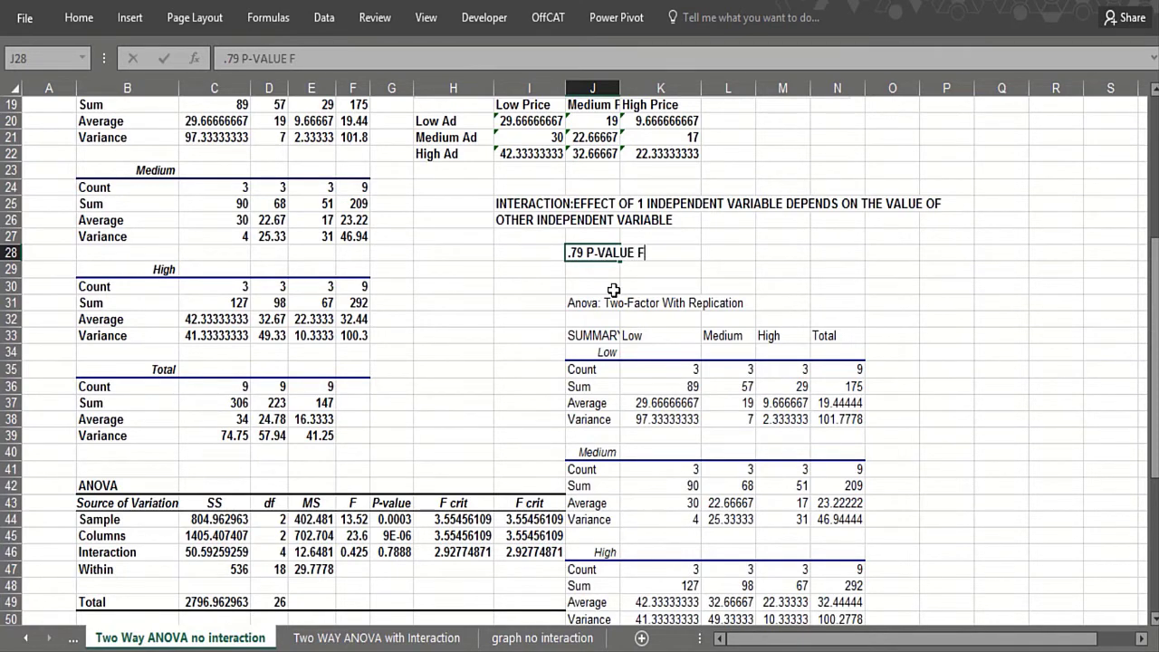
{"action": "type", "text": "OR INTERA"}
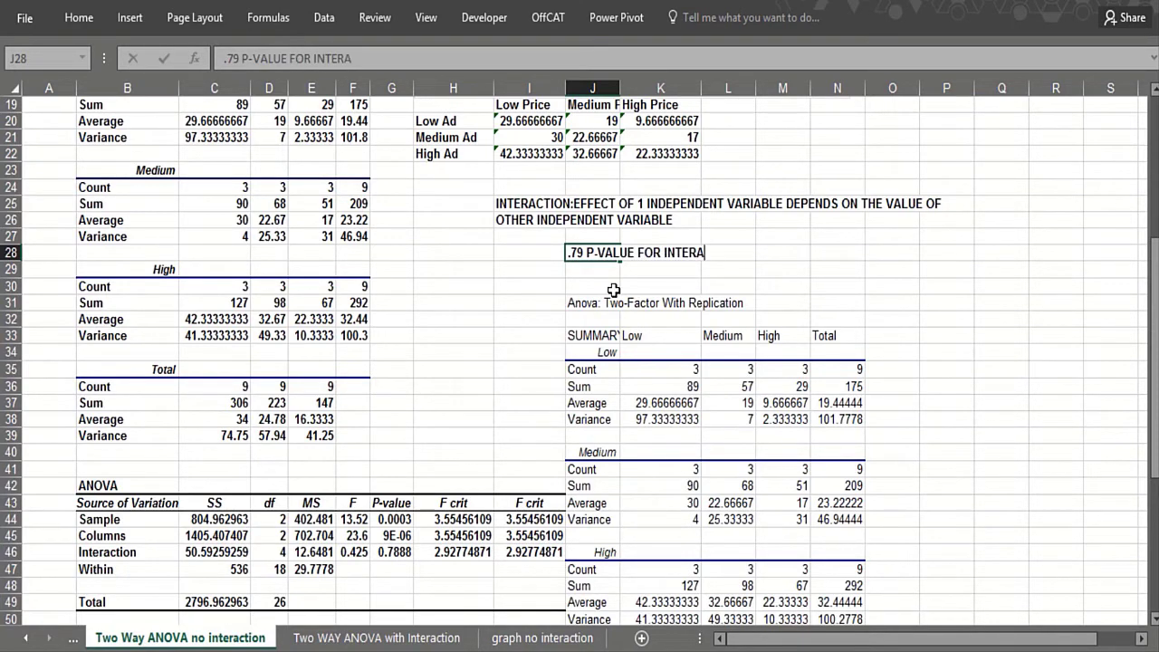
{"action": "type", "text": "CTIONS NOIT SIG"}
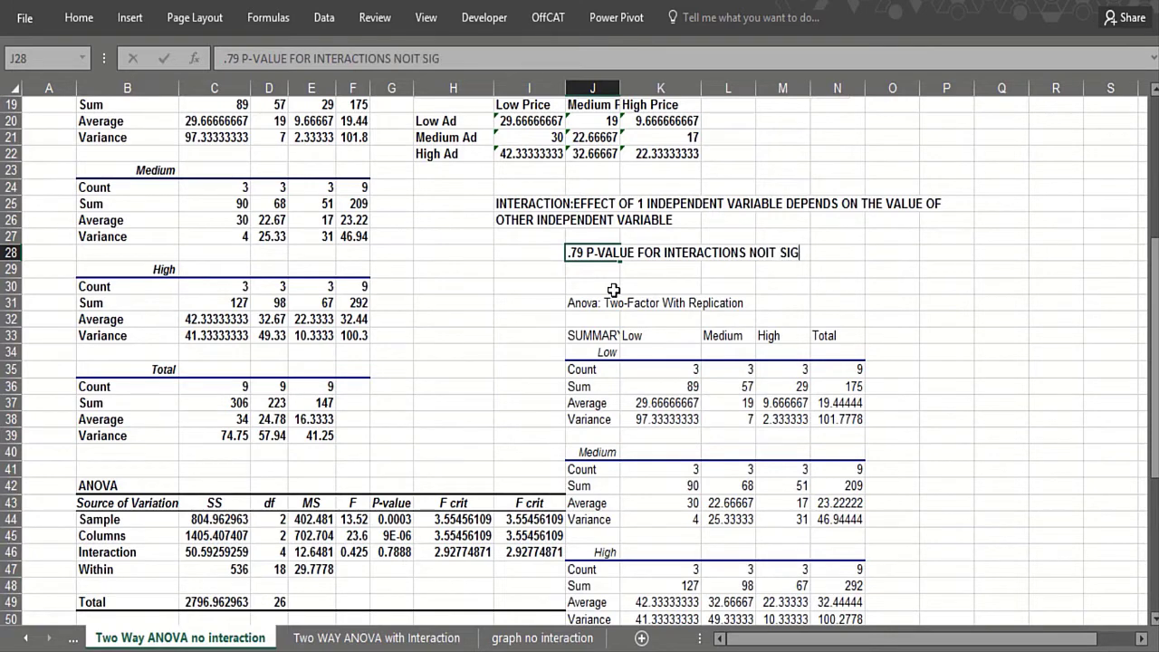
{"action": "type", "text": "NIFICANT"}
{"action": "key", "text": "Return"}
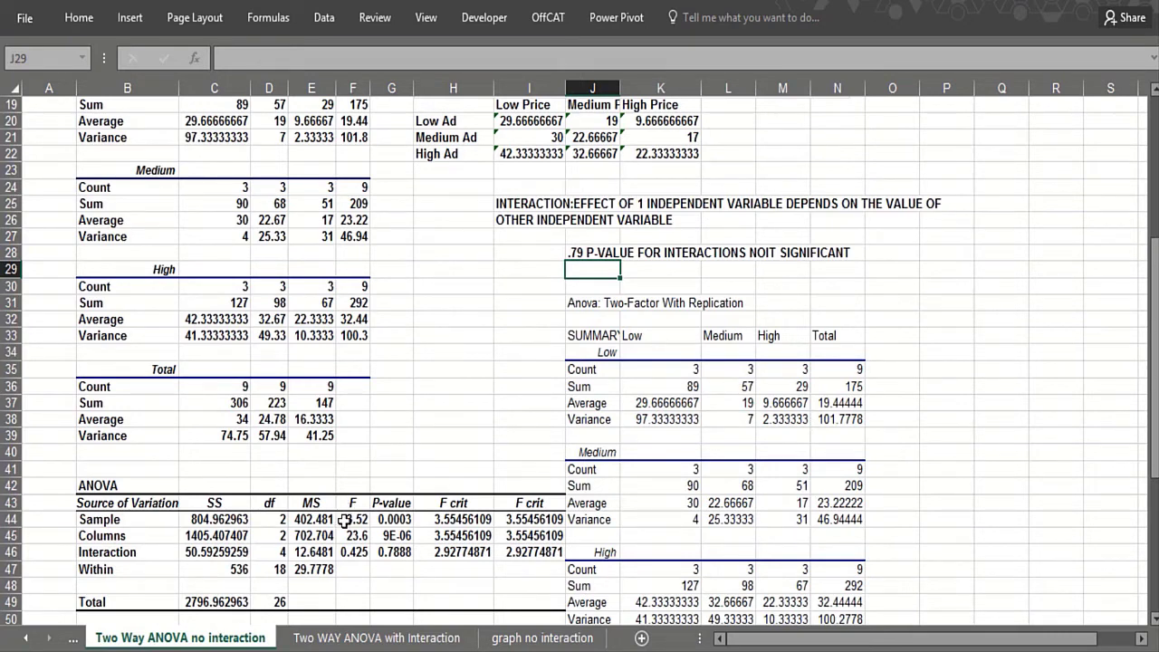
Step: Check the P-values of the Sample and Columns rows in the original ANOVA table
{"action": "left_click", "coordinate": [376, 519]}
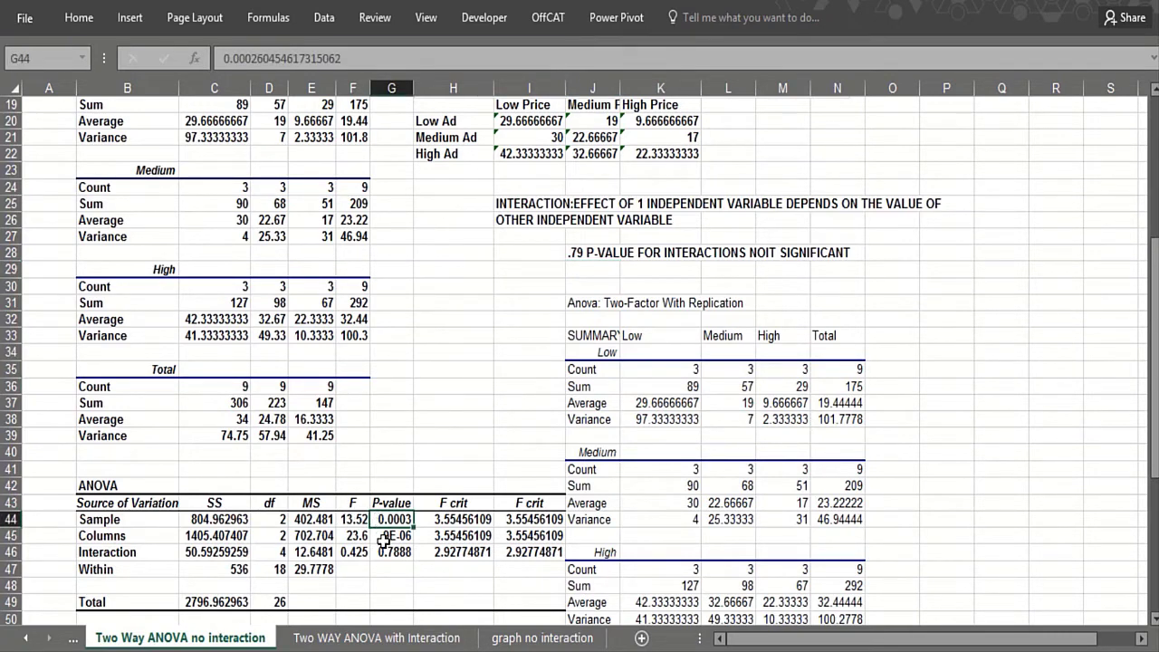
{"action": "left_click", "coordinate": [385, 536]}
{"action": "scroll", "coordinate": [72, 523], "scroll_direction": "up", "scroll_amount": 6}
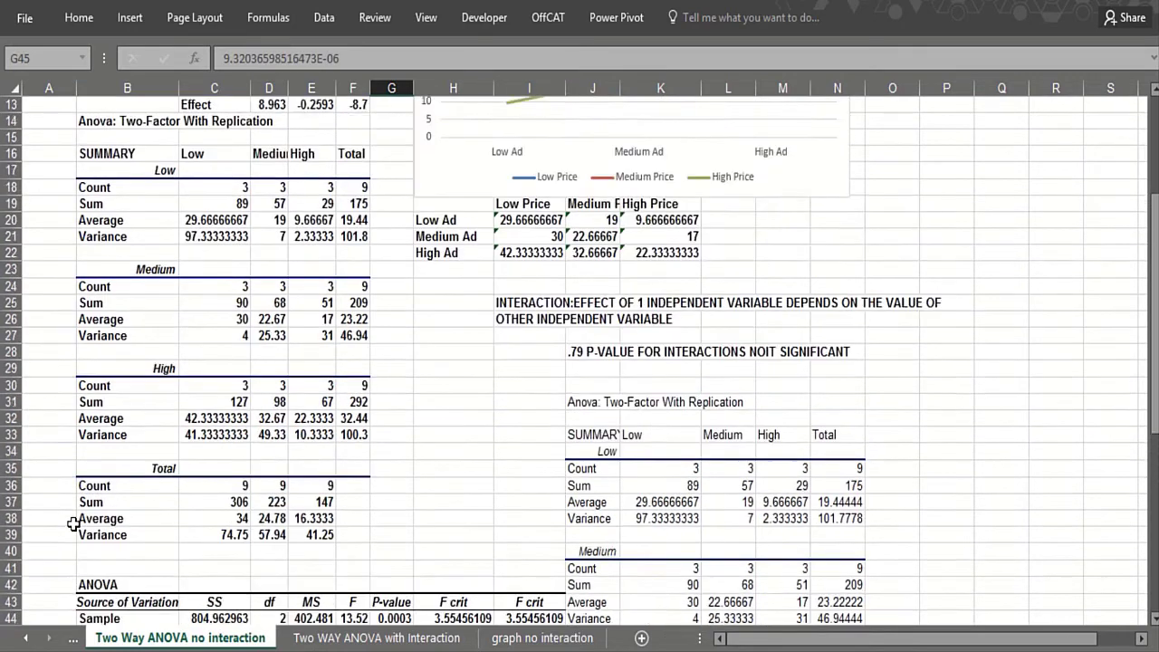
Step: Label the Sample row of the ANOVA table ADS in A44 and the Columns row PRICE in A45
{"action": "scroll", "coordinate": [72, 524], "scroll_direction": "down", "scroll_amount": 5}
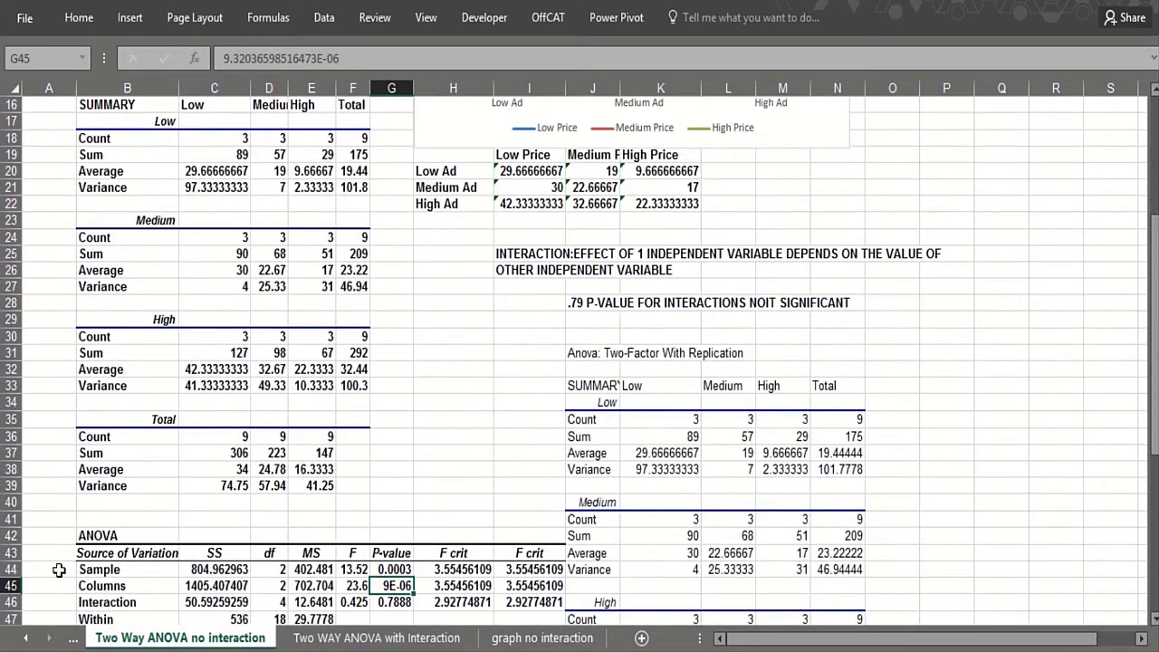
{"action": "left_click", "coordinate": [57, 570]}
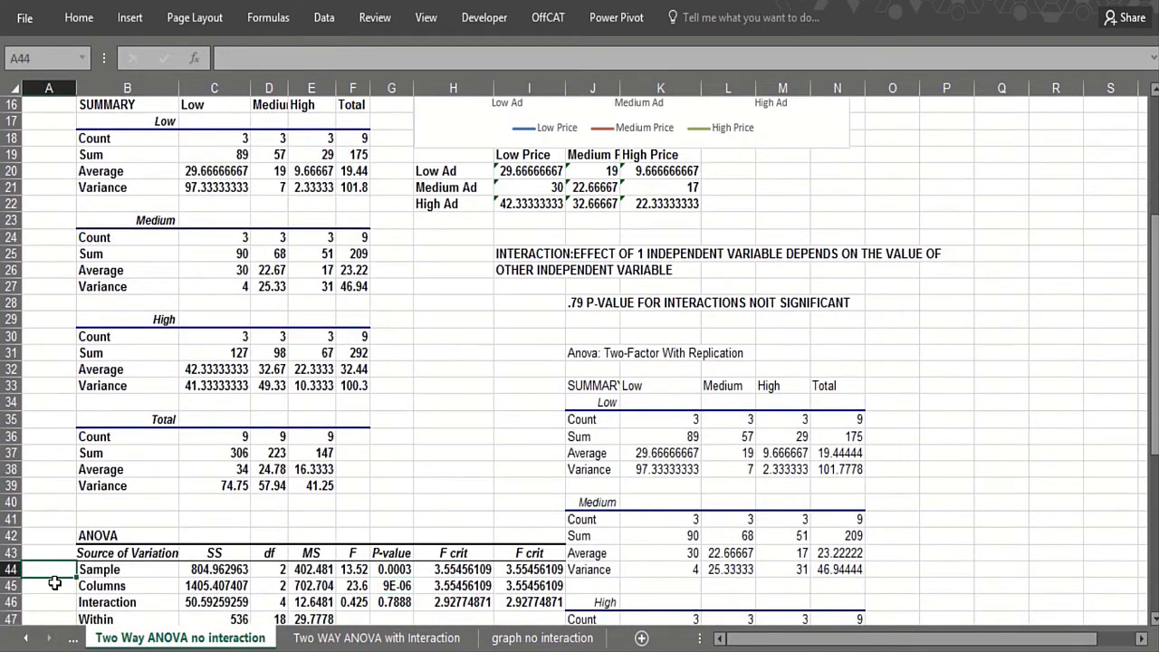
{"action": "type", "text": "ADS"}
{"action": "left_click", "coordinate": [54, 584]}
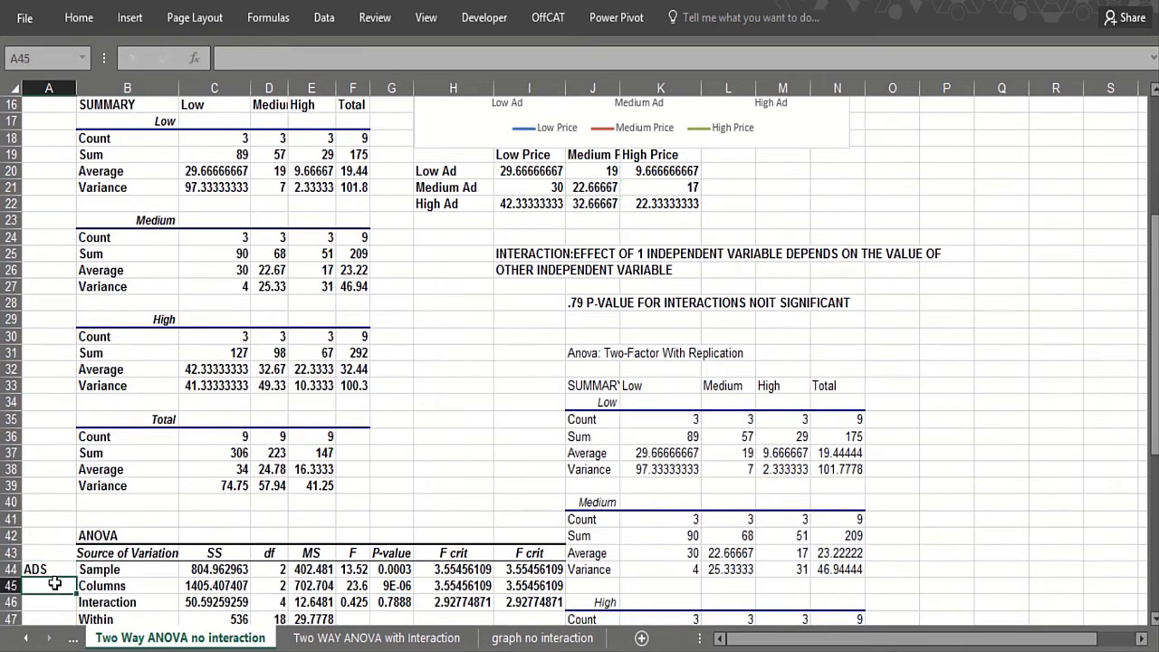
{"action": "type", "text": "PRICE"}
{"action": "key", "text": "Return"}
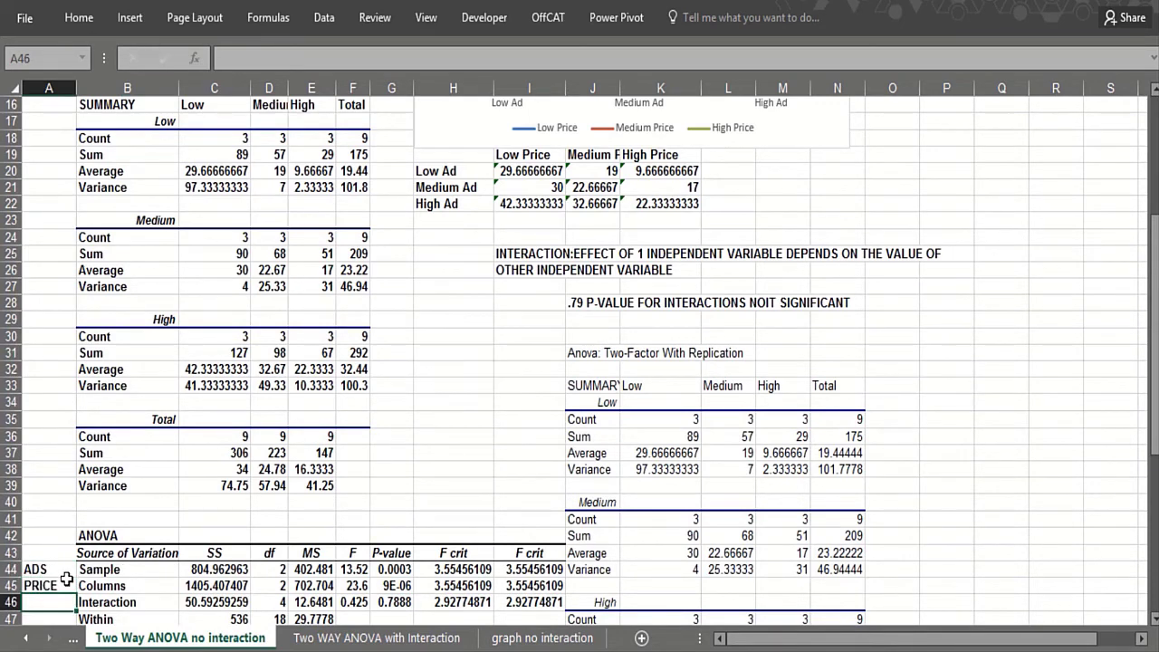
{"action": "left_click", "coordinate": [62, 571]}
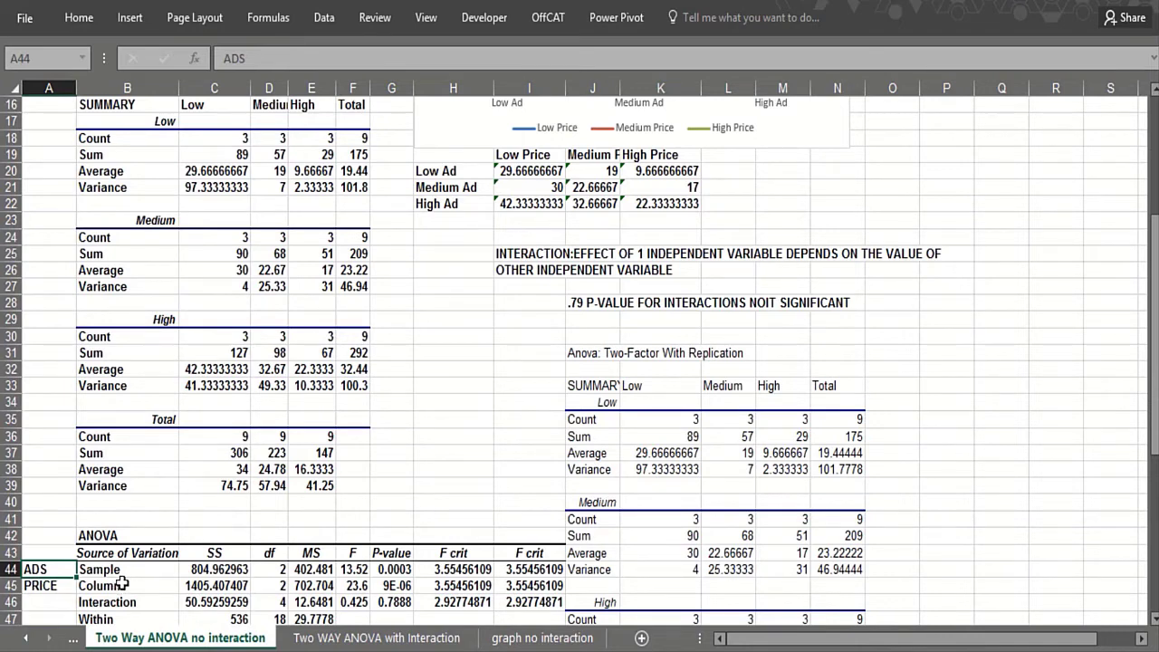
Step: Show the Stdev cell's formula as text in F51 with FORMULATEXT referencing E51
{"action": "scroll", "coordinate": [119, 587], "scroll_direction": "down", "scroll_amount": 4}
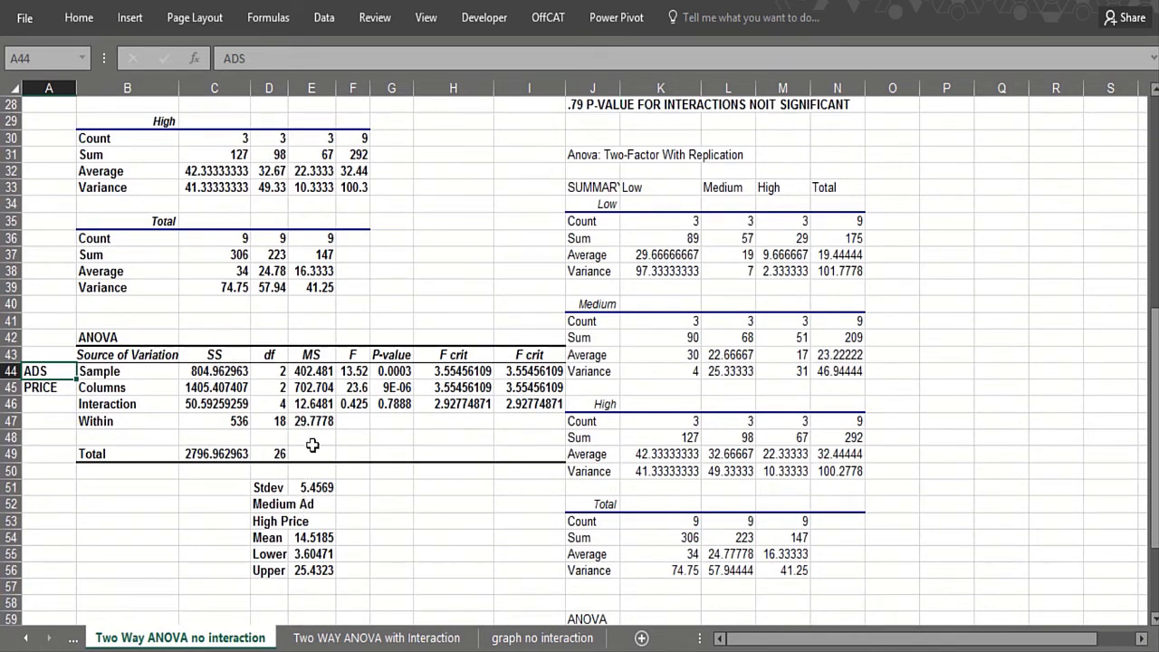
{"action": "left_click", "coordinate": [347, 489]}
{"action": "type", "text": "="}
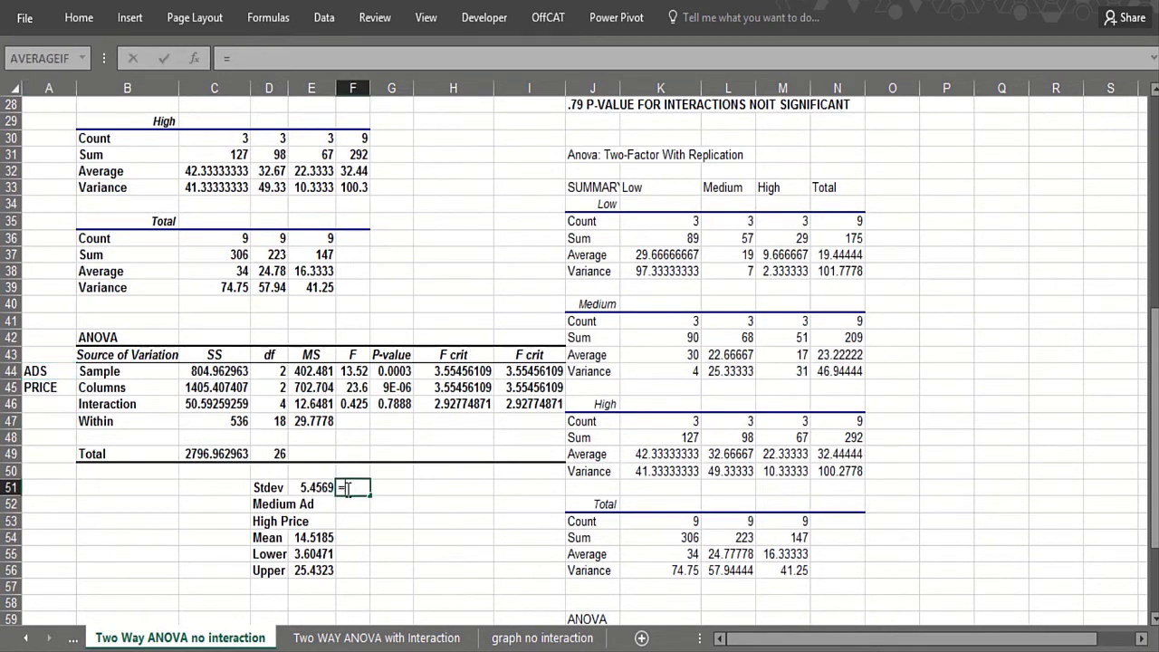
{"action": "type", "text": "FORM"}
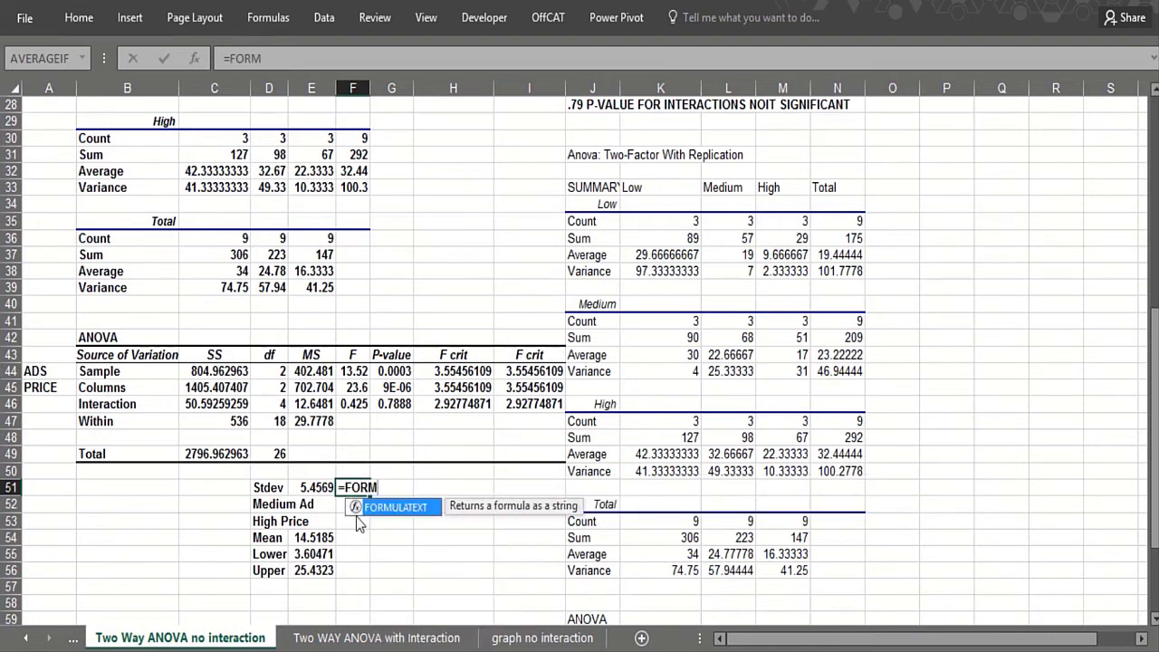
{"action": "key", "text": "Tab"}
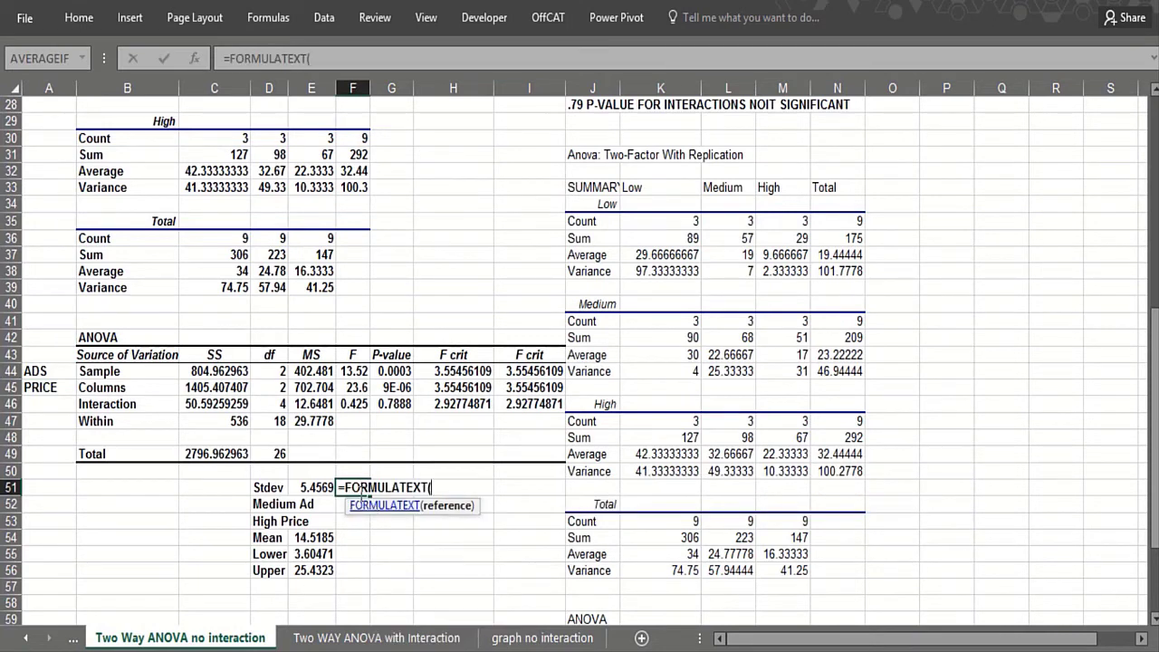
{"action": "left_click", "coordinate": [316, 488]}
{"action": "type", "text": ")"}
{"action": "key", "text": "Return"}
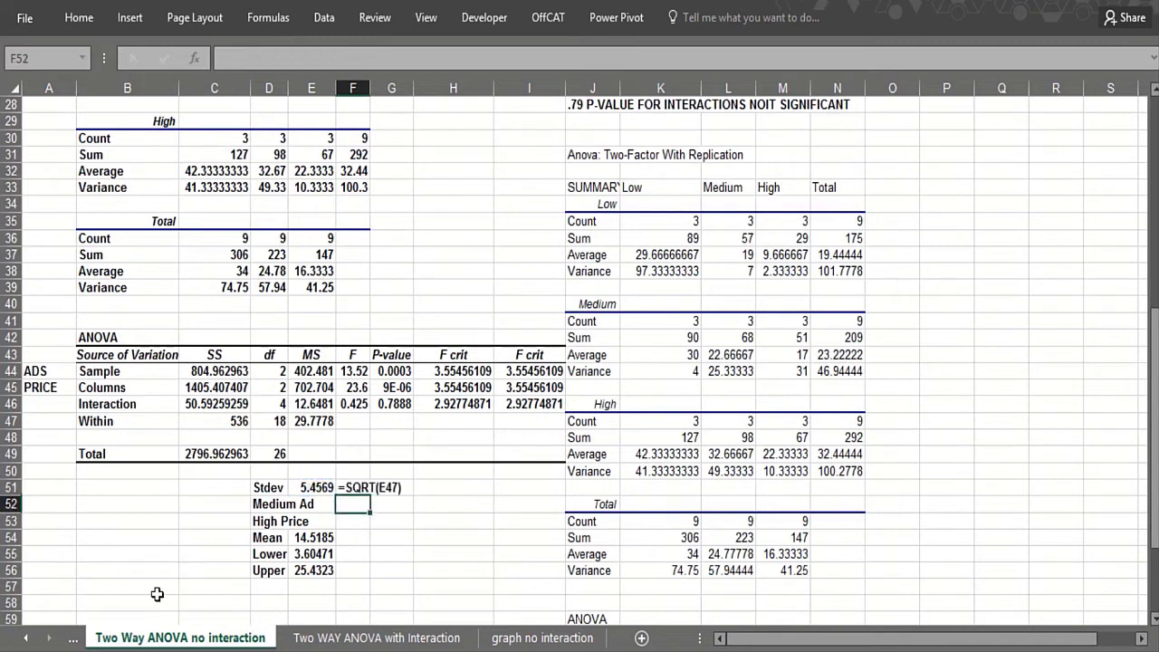
Step: Check the Mean formula in E54 for the medium ad and high price forecast
{"action": "left_click", "coordinate": [194, 508]}
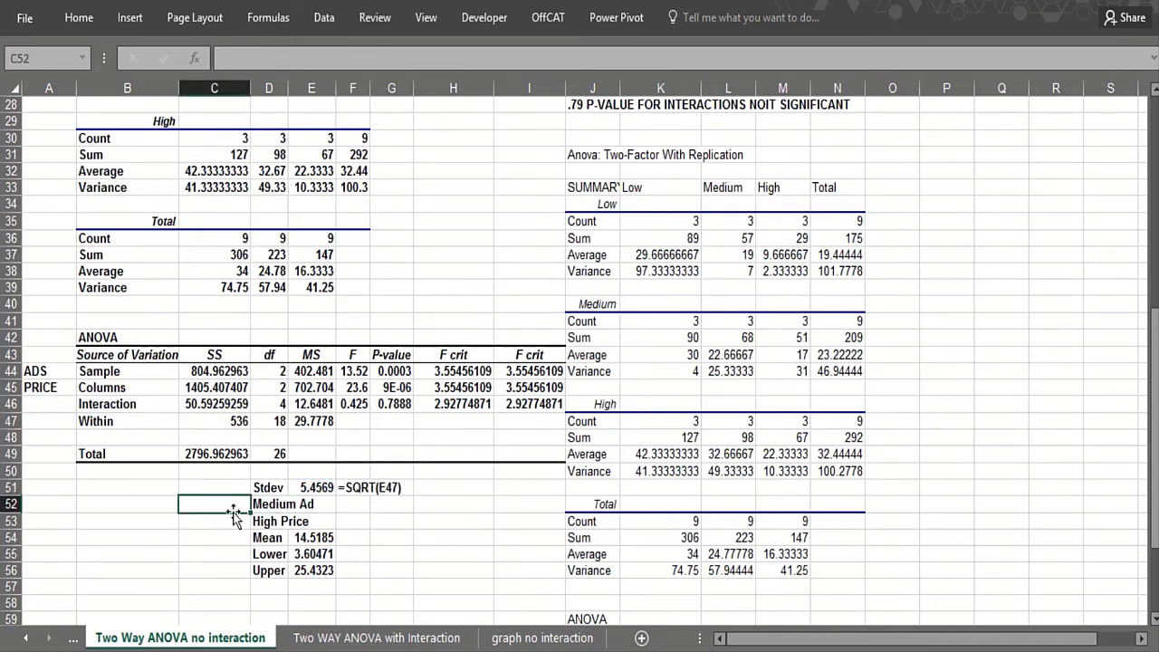
{"action": "left_click", "coordinate": [304, 537]}
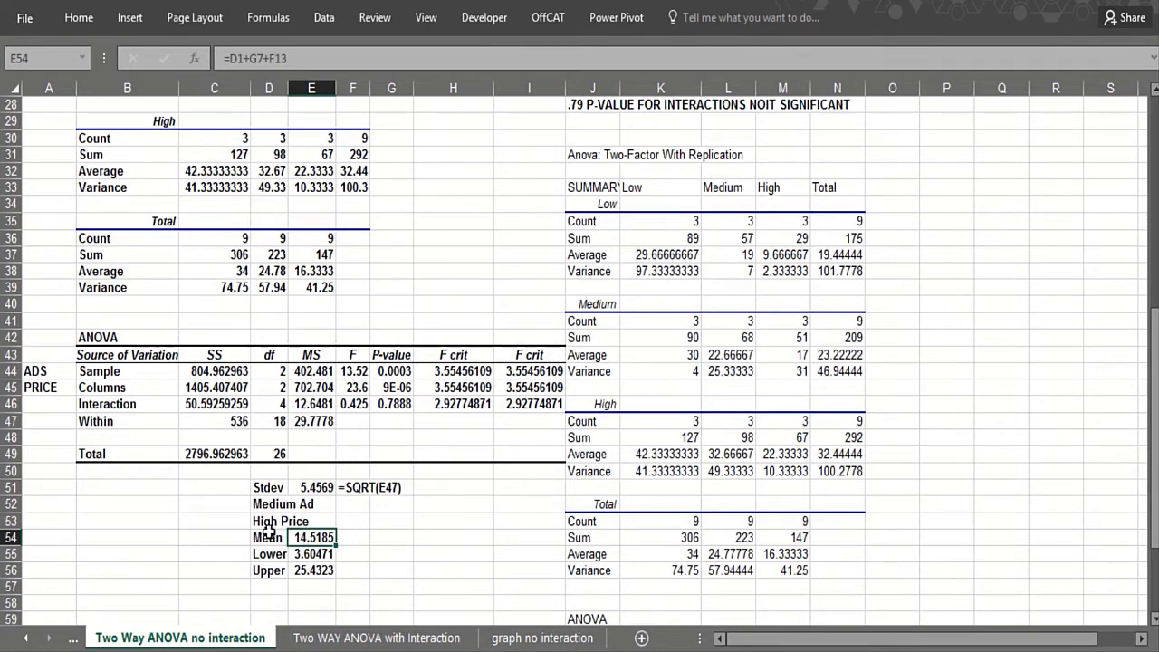
{"action": "scroll", "coordinate": [246, 546], "scroll_direction": "up", "scroll_amount": 9}
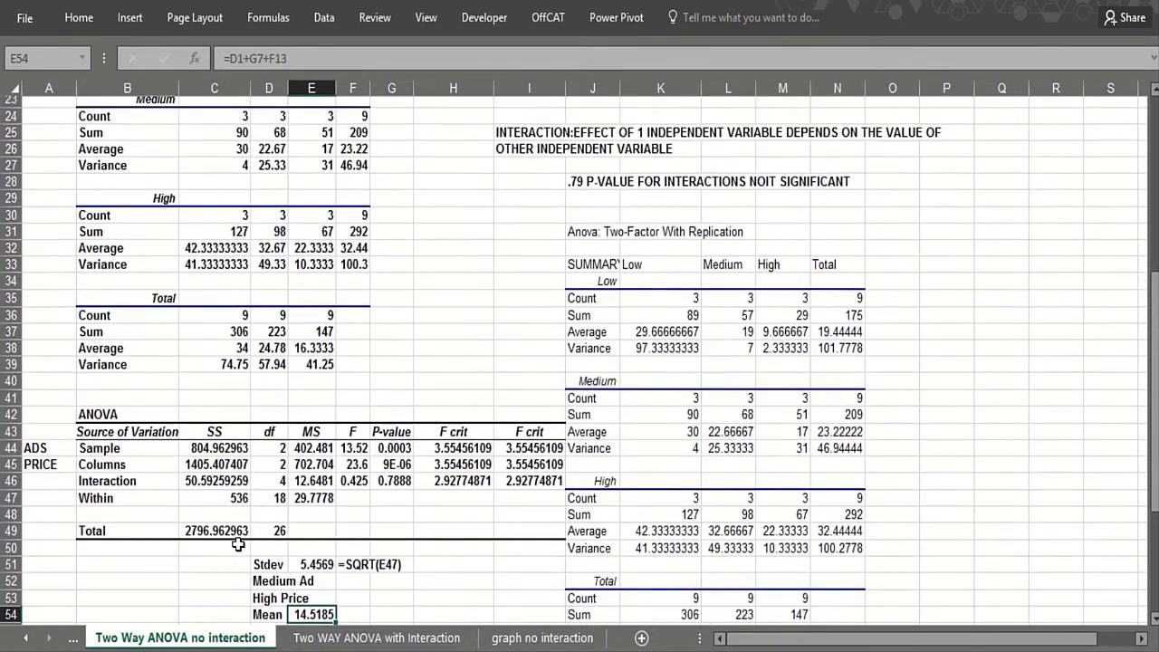
{"action": "scroll", "coordinate": [244, 308], "scroll_direction": "down", "scroll_amount": 10}
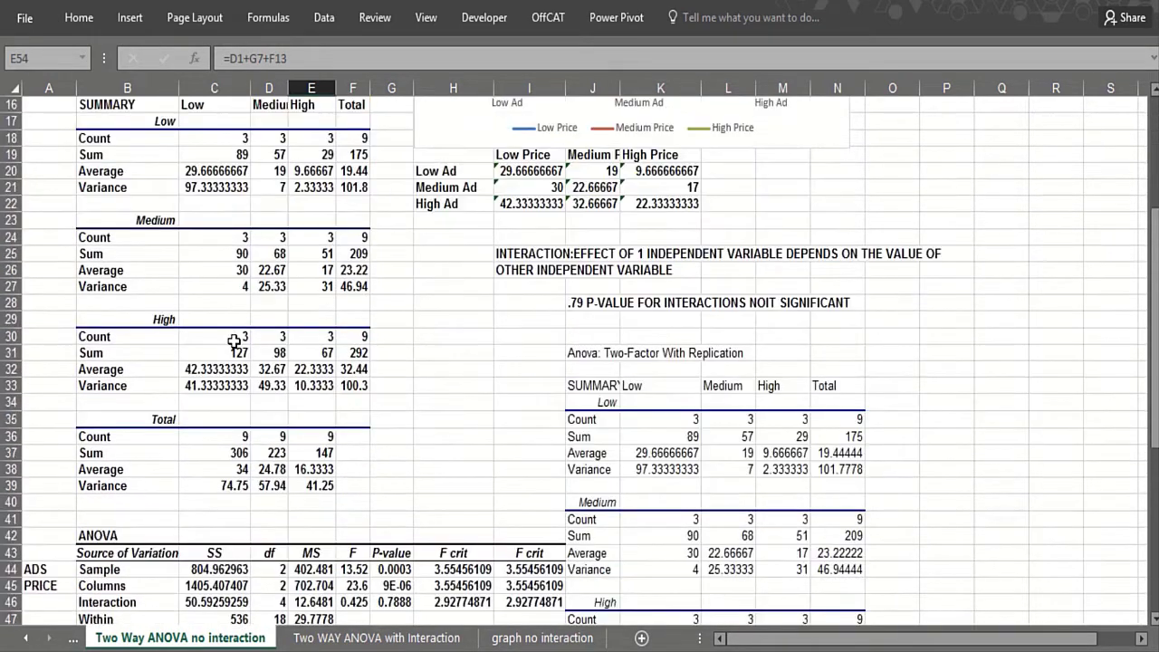
Step: Look up the average, medium ad effect and high price effect, and enter the note "25.04-1.81-8.7" in G54
{"action": "left_click", "coordinate": [372, 490]}
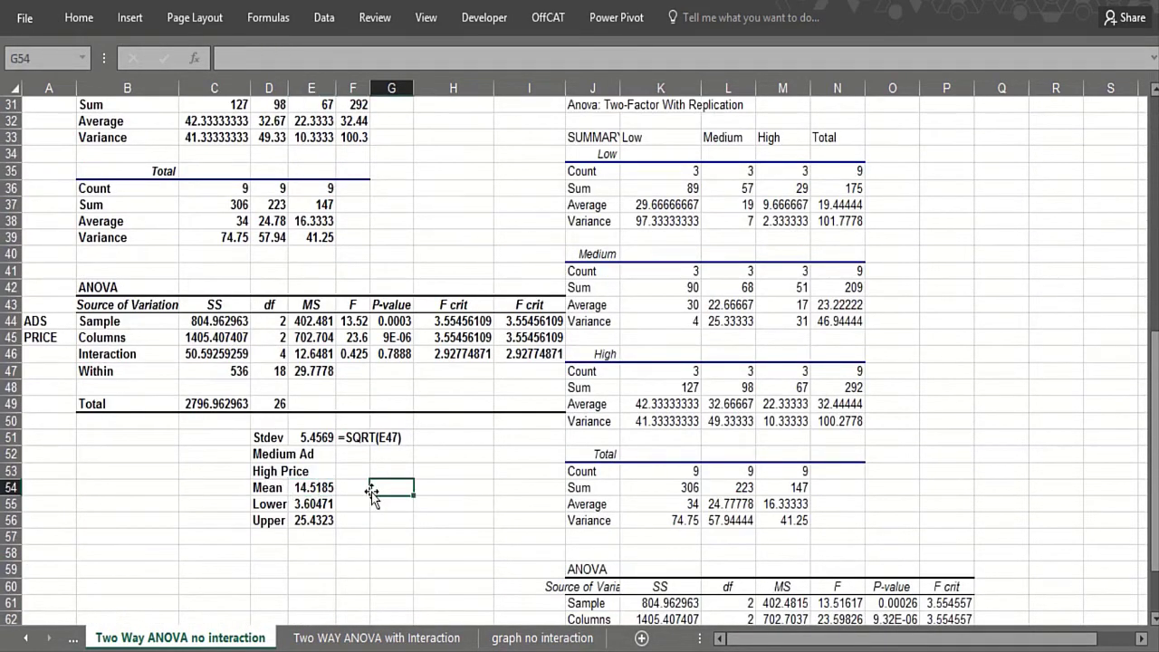
{"action": "type", "text": "25.04+"}
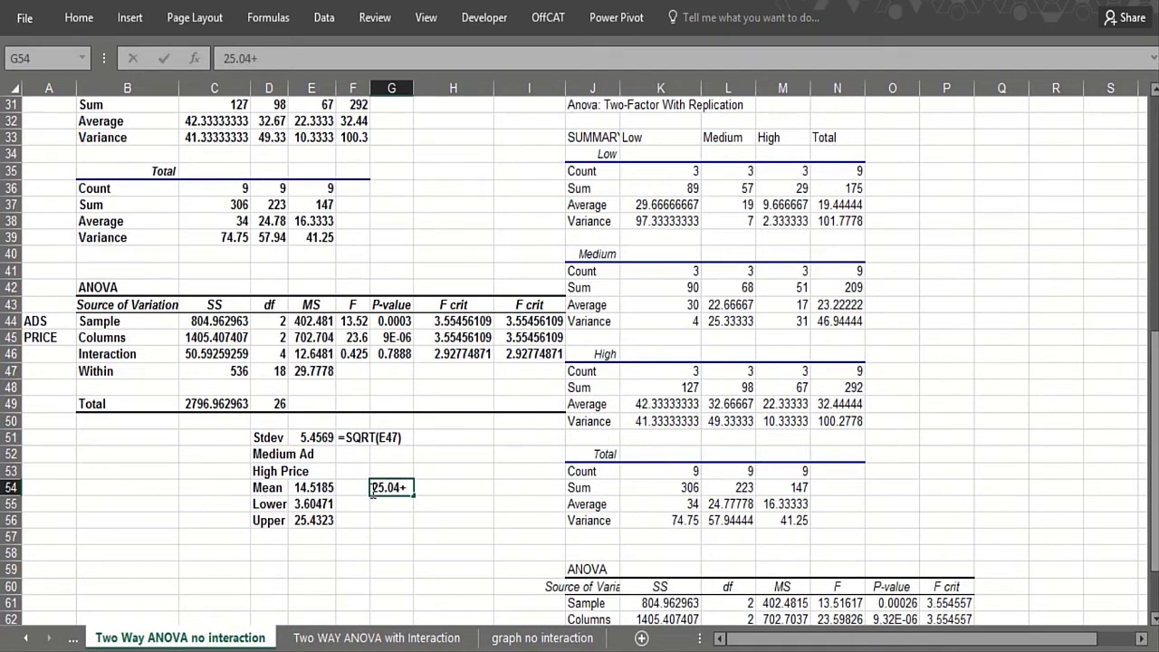
{"action": "scroll", "coordinate": [362, 484], "scroll_direction": "up", "scroll_amount": 10}
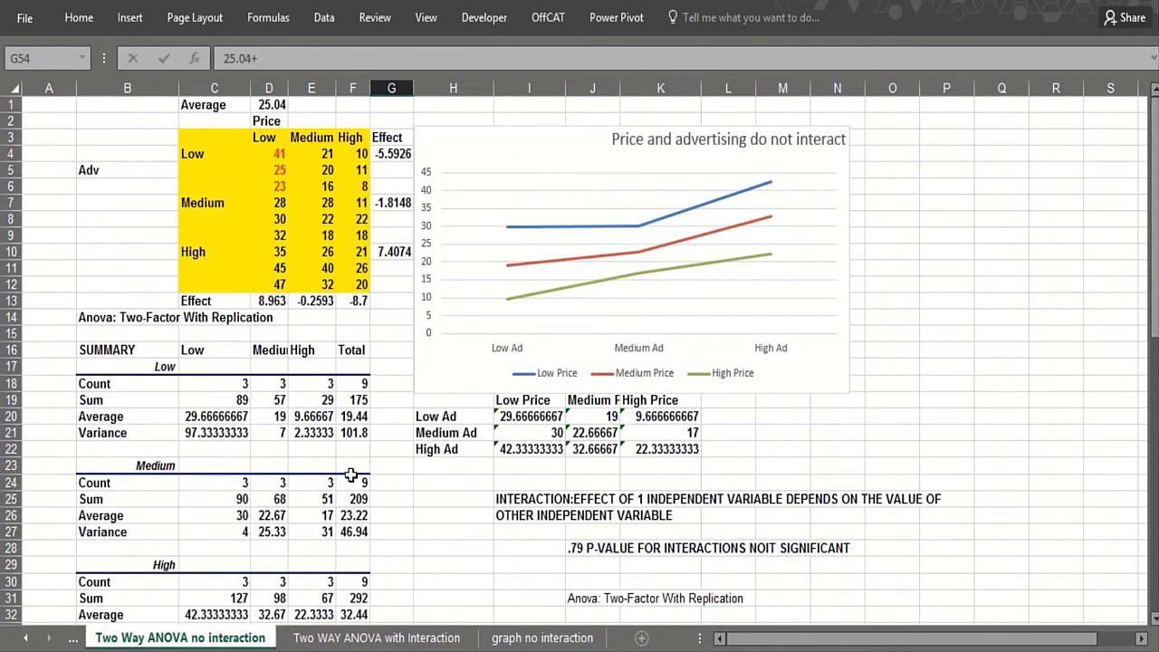
{"action": "scroll", "coordinate": [349, 475], "scroll_direction": "down", "scroll_amount": 10}
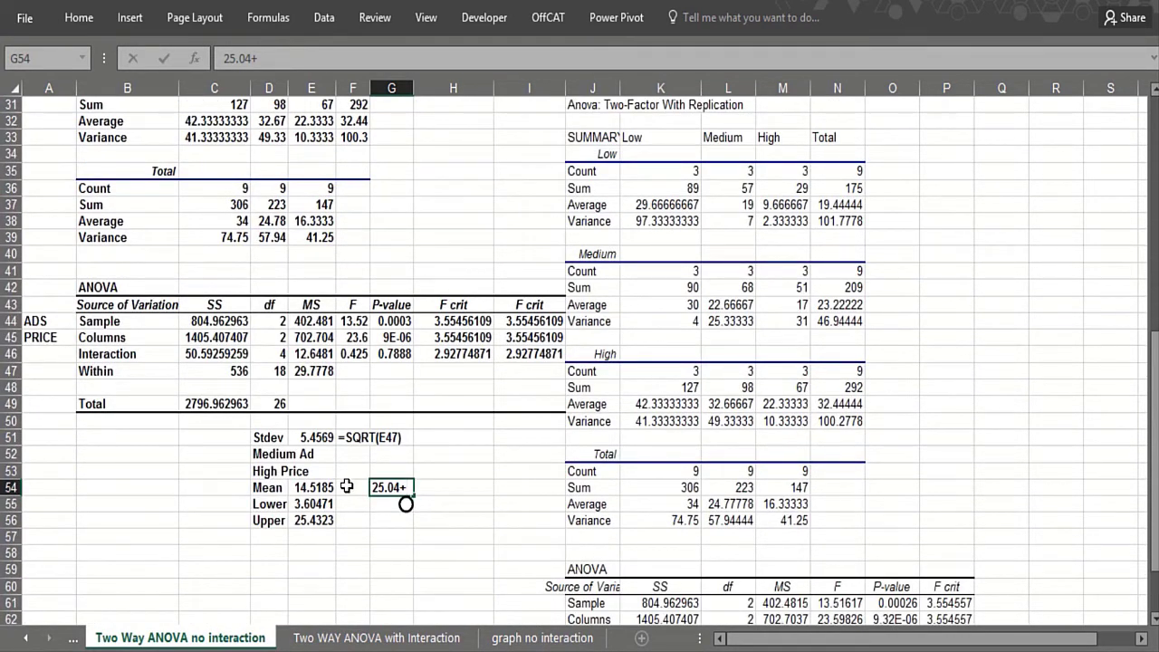
{"action": "key", "text": "BackSpace"}
{"action": "type", "text": "-1.81-"}
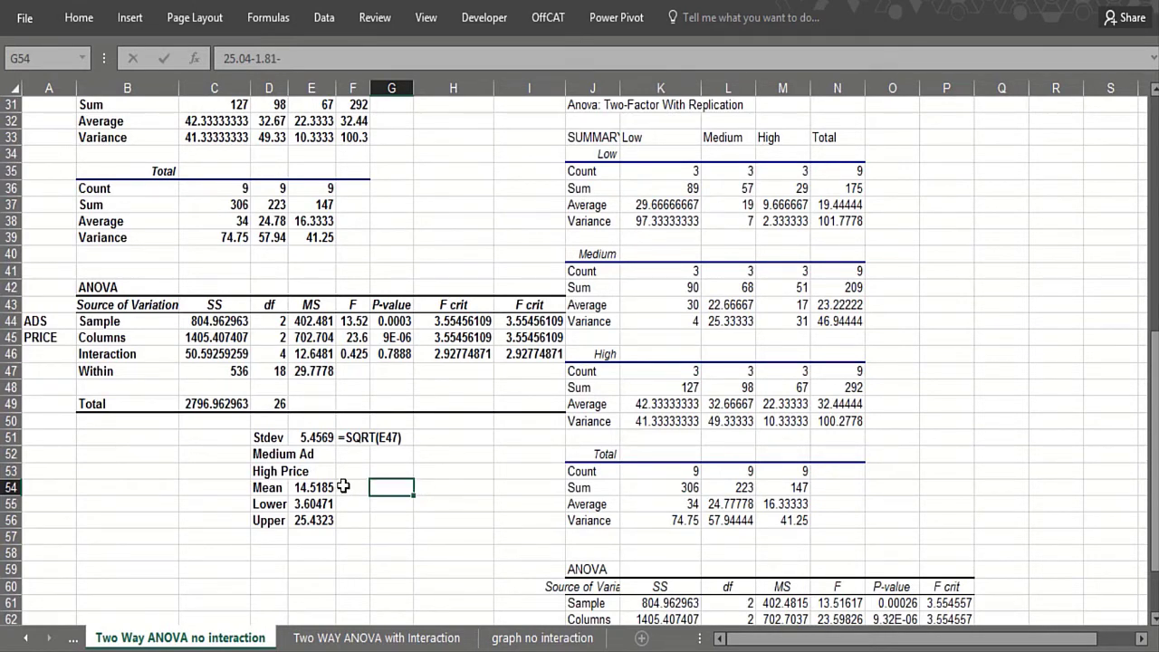
{"action": "scroll", "coordinate": [345, 486], "scroll_direction": "up", "scroll_amount": 4}
{"action": "scroll", "coordinate": [343, 487], "scroll_direction": "up", "scroll_amount": 4}
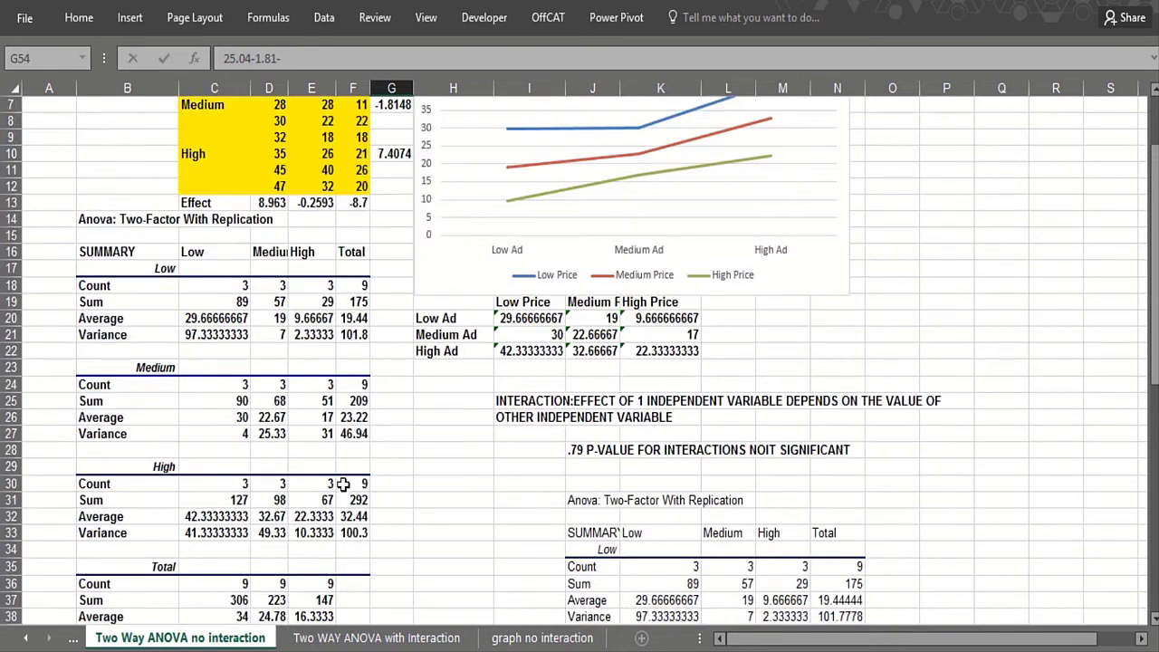
{"action": "scroll", "coordinate": [343, 486], "scroll_direction": "down", "scroll_amount": 1}
{"action": "scroll", "coordinate": [343, 486], "scroll_direction": "up", "scroll_amount": 2}
{"action": "scroll", "coordinate": [340, 486], "scroll_direction": "down", "scroll_amount": 9}
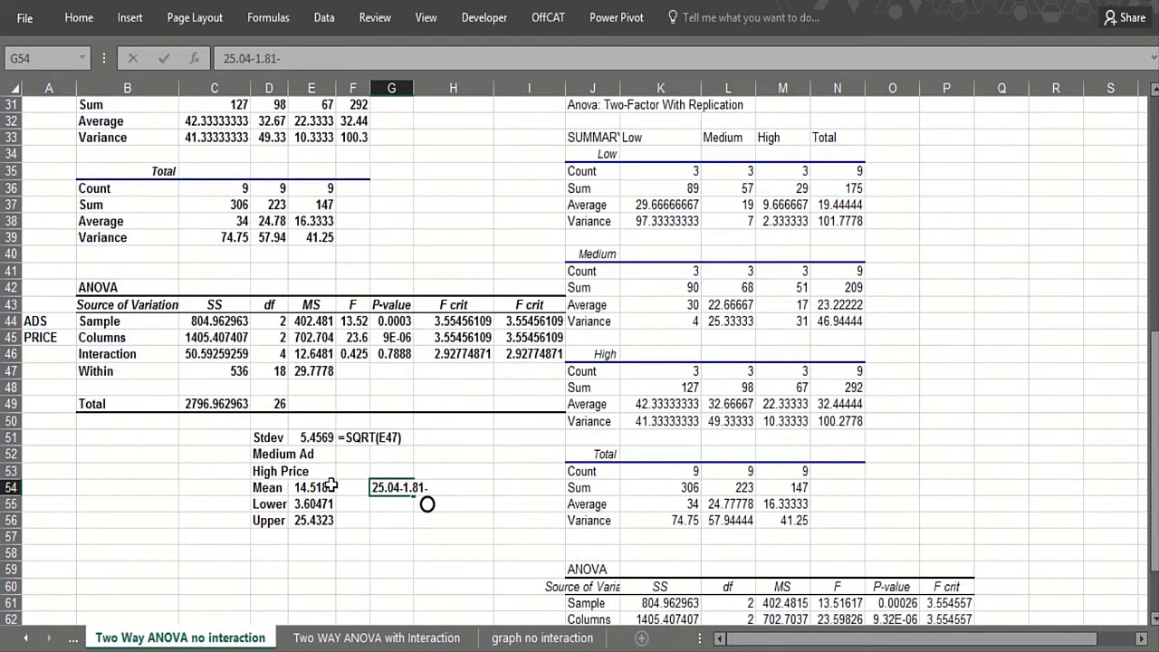
{"action": "type", "text": "8.7"}
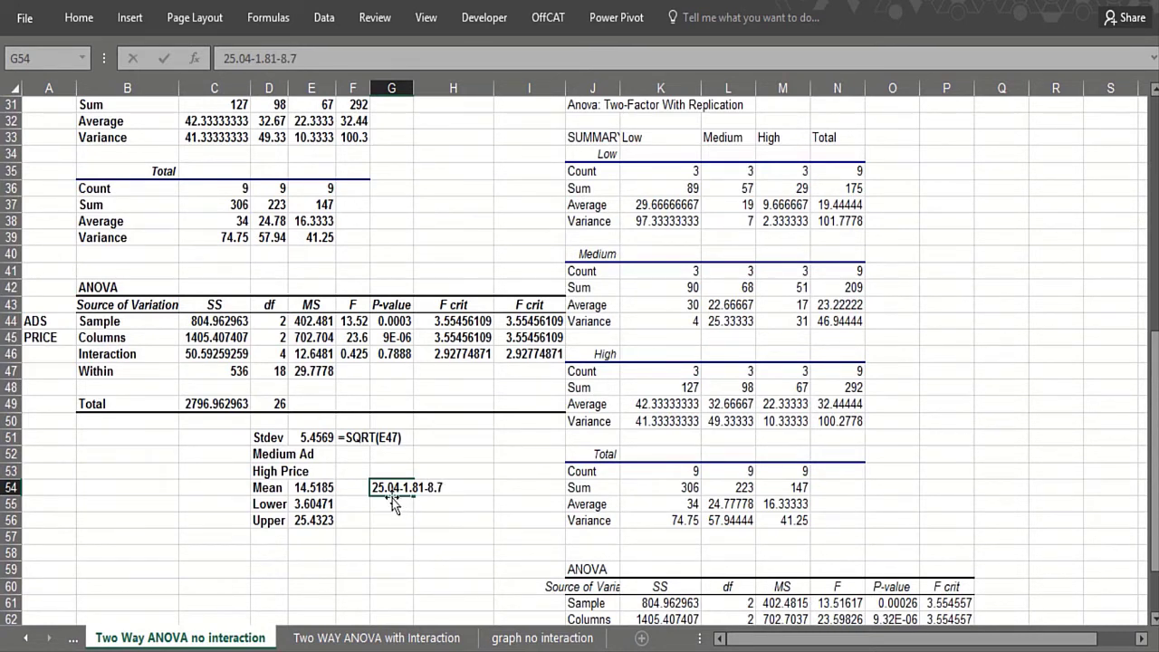
{"action": "key", "text": "Return"}
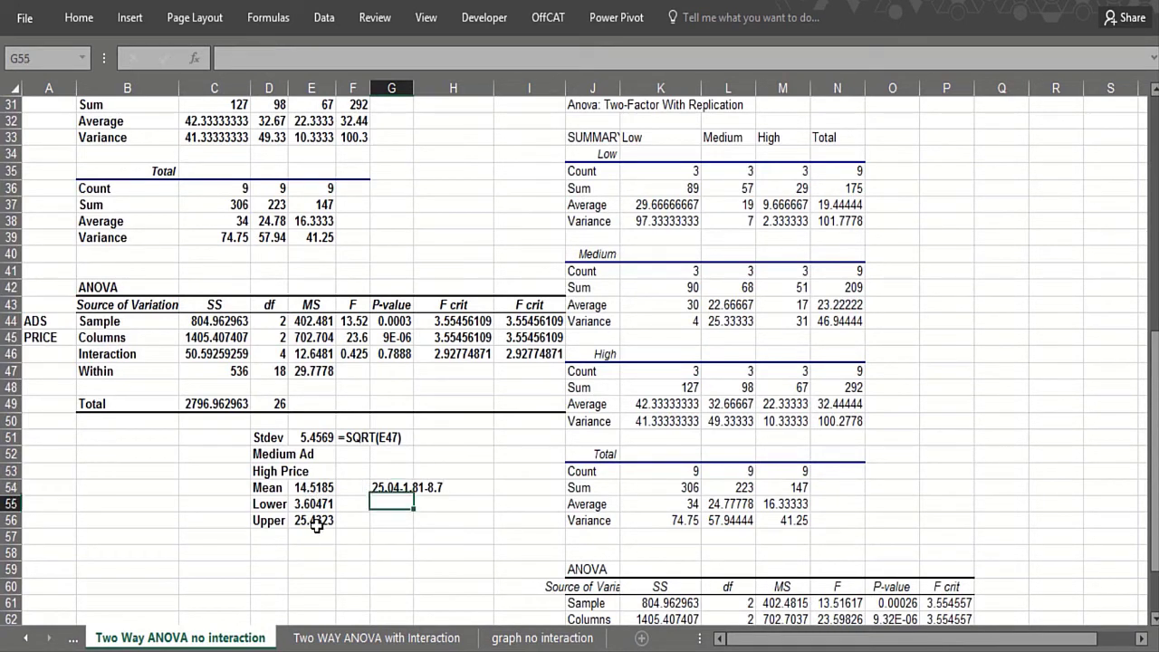
Step: Check the Lower and Upper limit formulas in E55 and E56 against the Mean and Stdev cells
{"action": "left_click", "coordinate": [316, 505]}
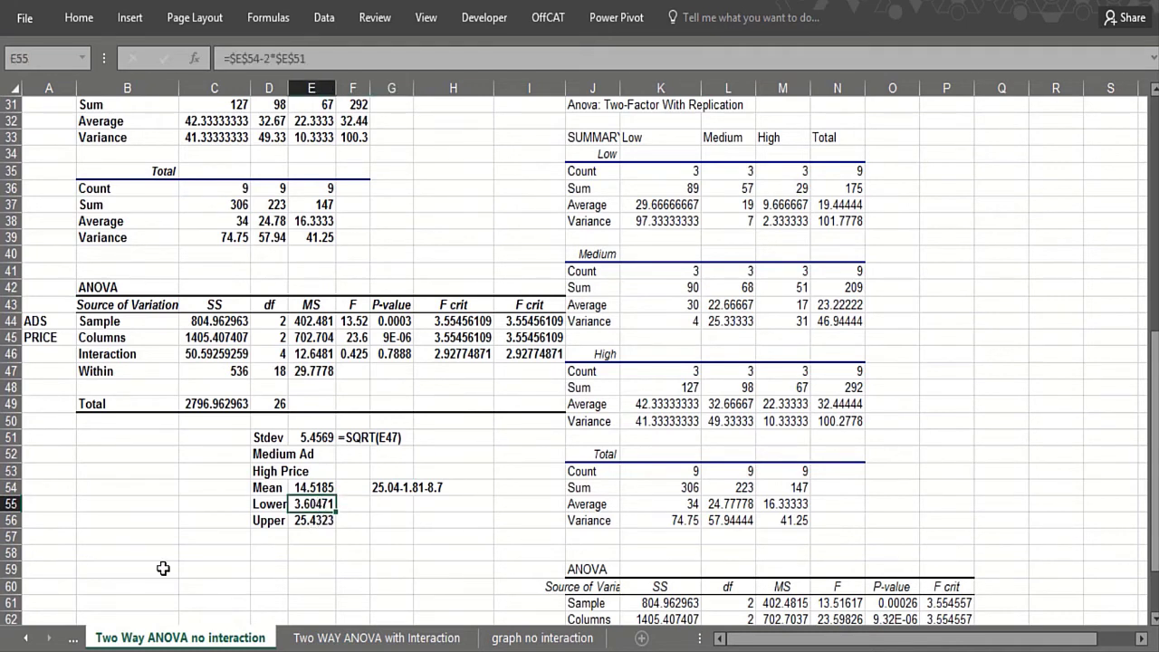
{"action": "left_click", "coordinate": [309, 489]}
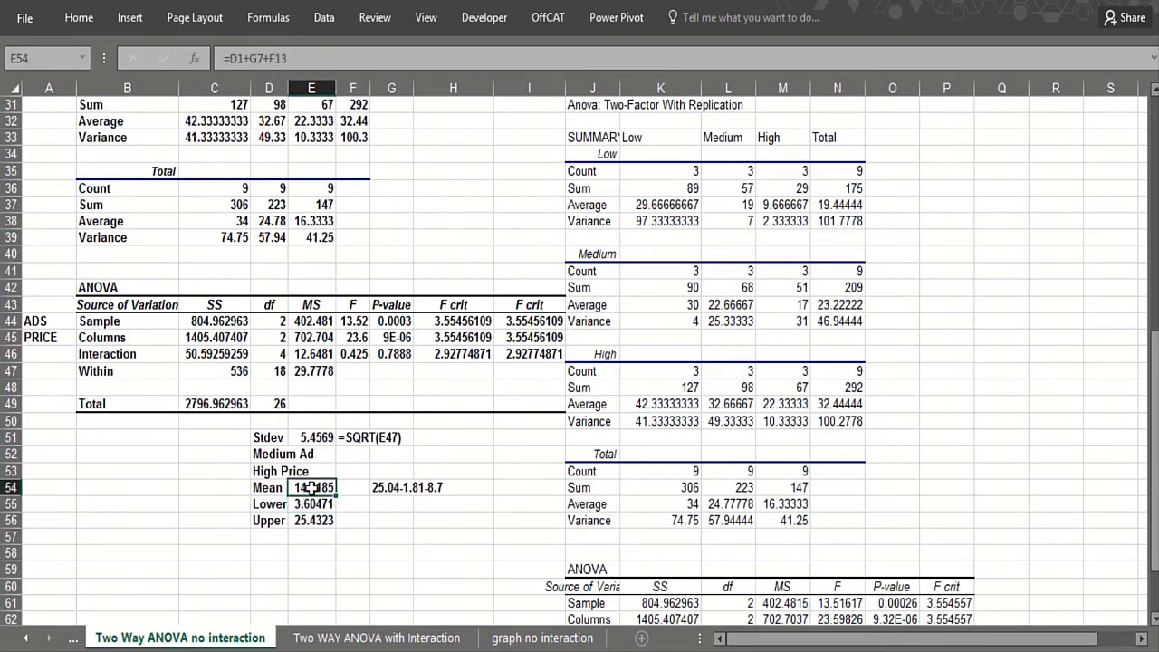
{"action": "left_click", "coordinate": [311, 437]}
{"action": "left_click", "coordinate": [314, 487]}
{"action": "left_click", "coordinate": [311, 521]}
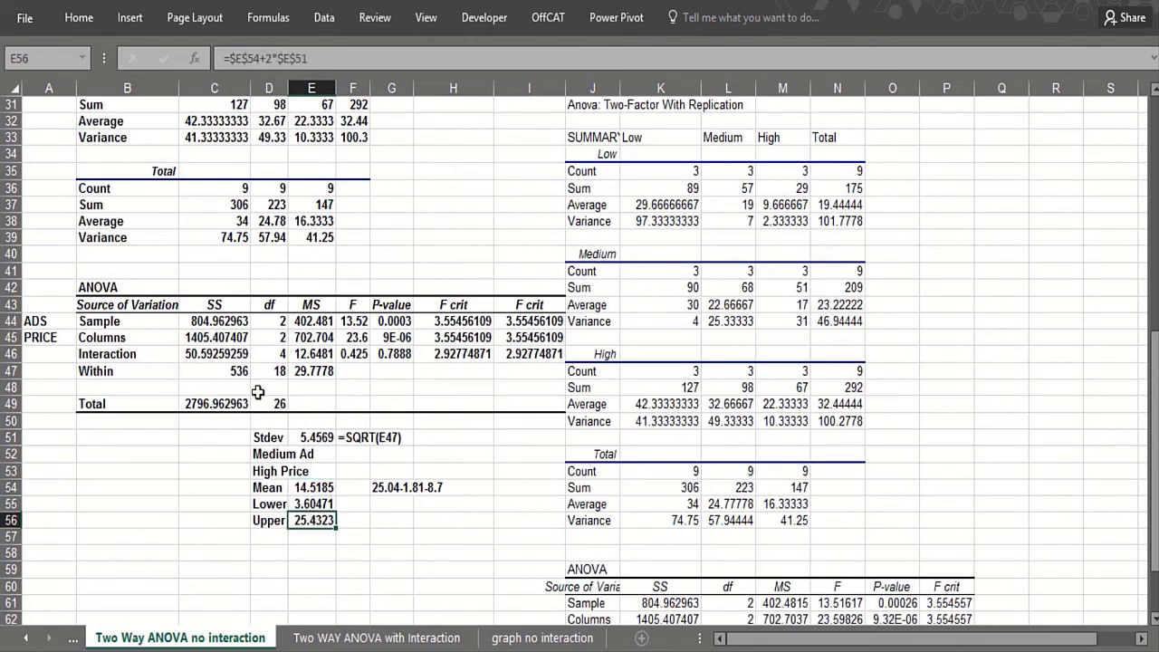
{"action": "left_click", "coordinate": [292, 504]}
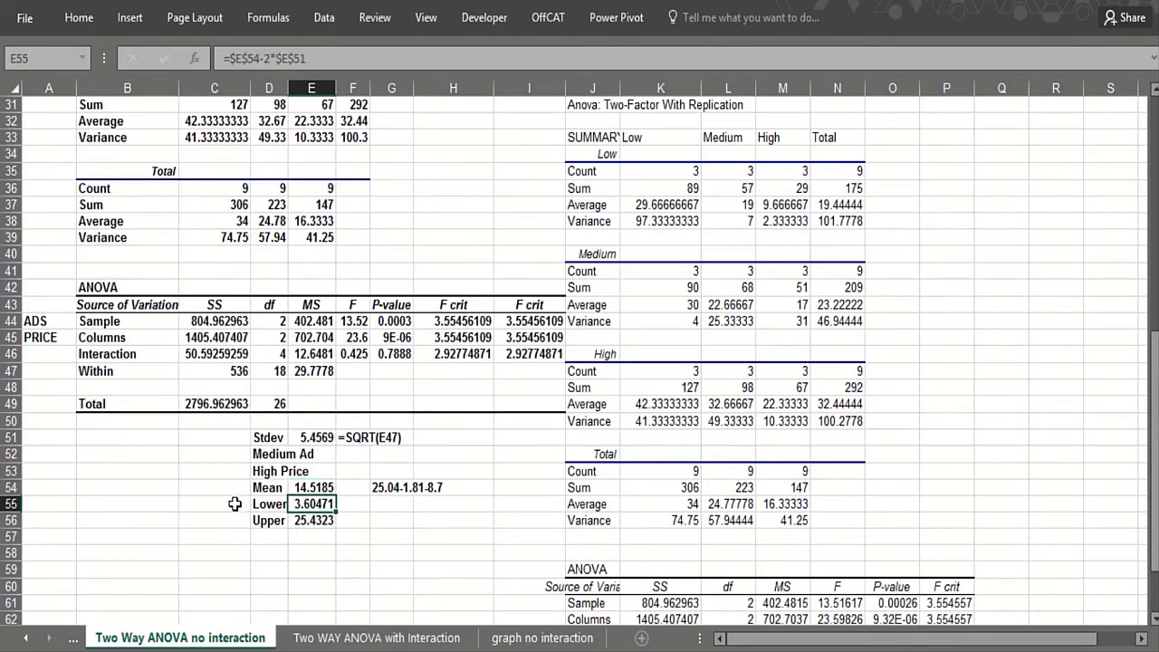
{"action": "left_click", "coordinate": [297, 521]}
{"action": "left_click", "coordinate": [279, 540]}
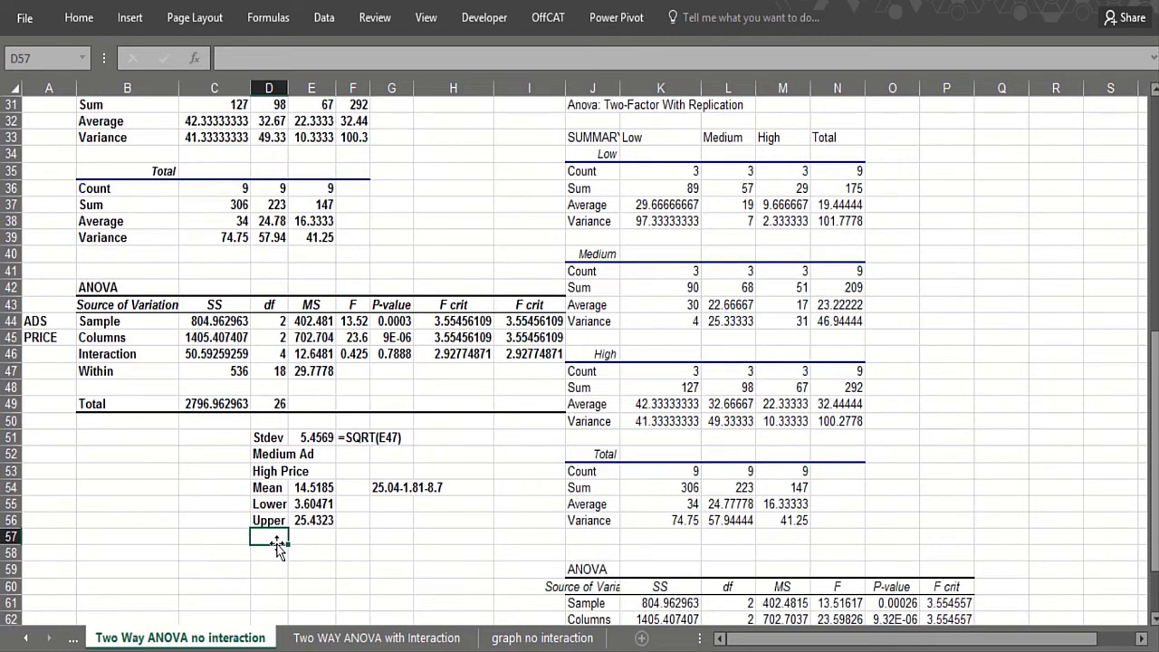
Step: Compare the Mean formula in E54 with the note in G54, and review the low advertising sales data in rows 4 and 5
{"action": "left_click", "coordinate": [311, 487]}
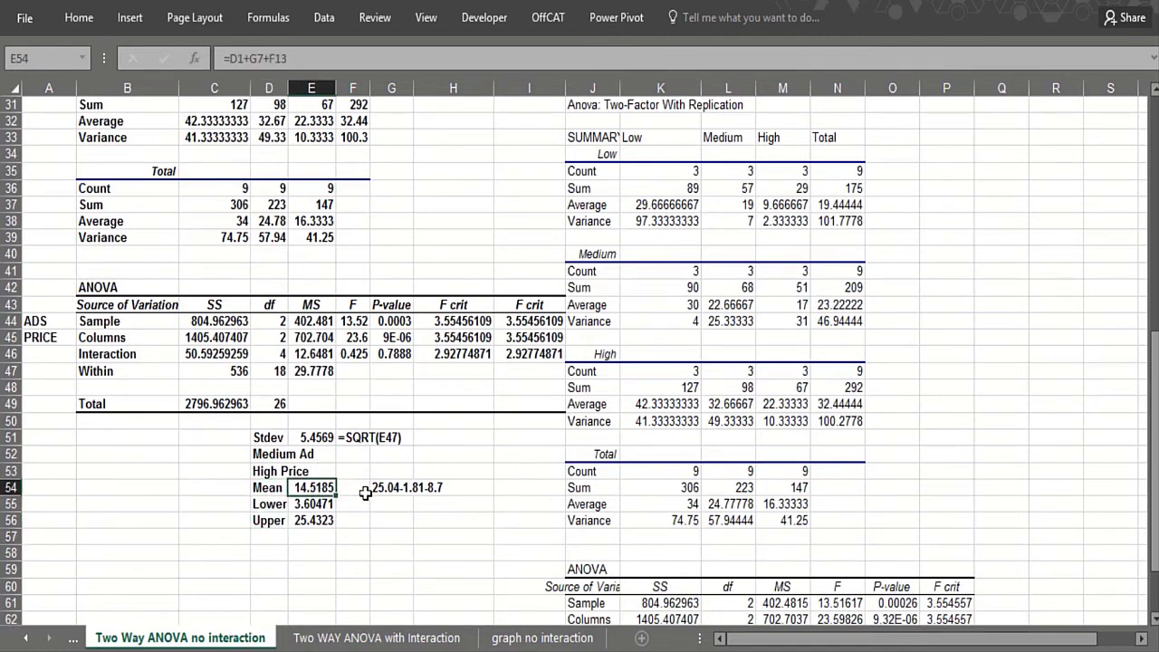
{"action": "left_click", "coordinate": [375, 491]}
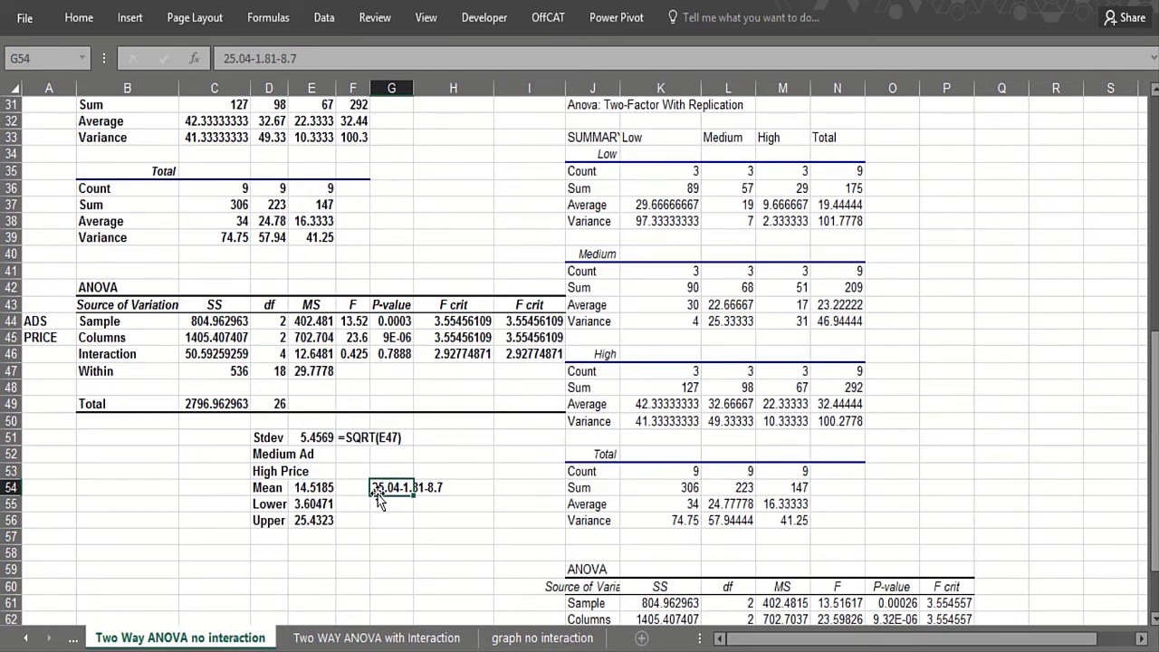
{"action": "scroll", "coordinate": [379, 500], "scroll_direction": "up", "scroll_amount": 10}
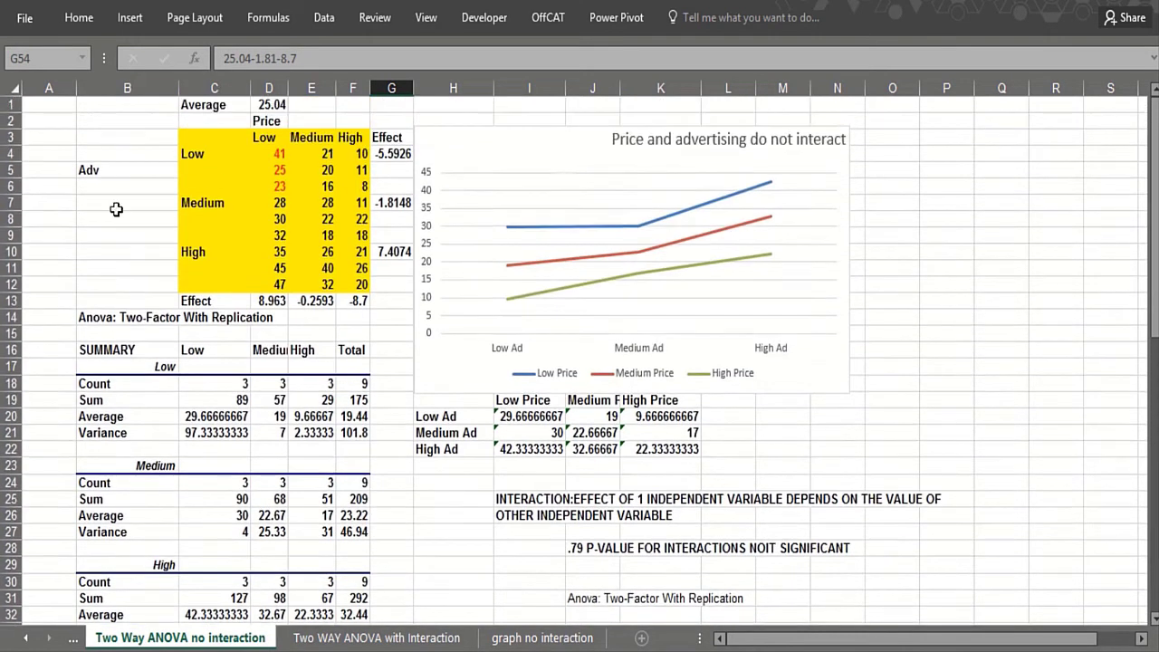
{"action": "left_click", "coordinate": [201, 157]}
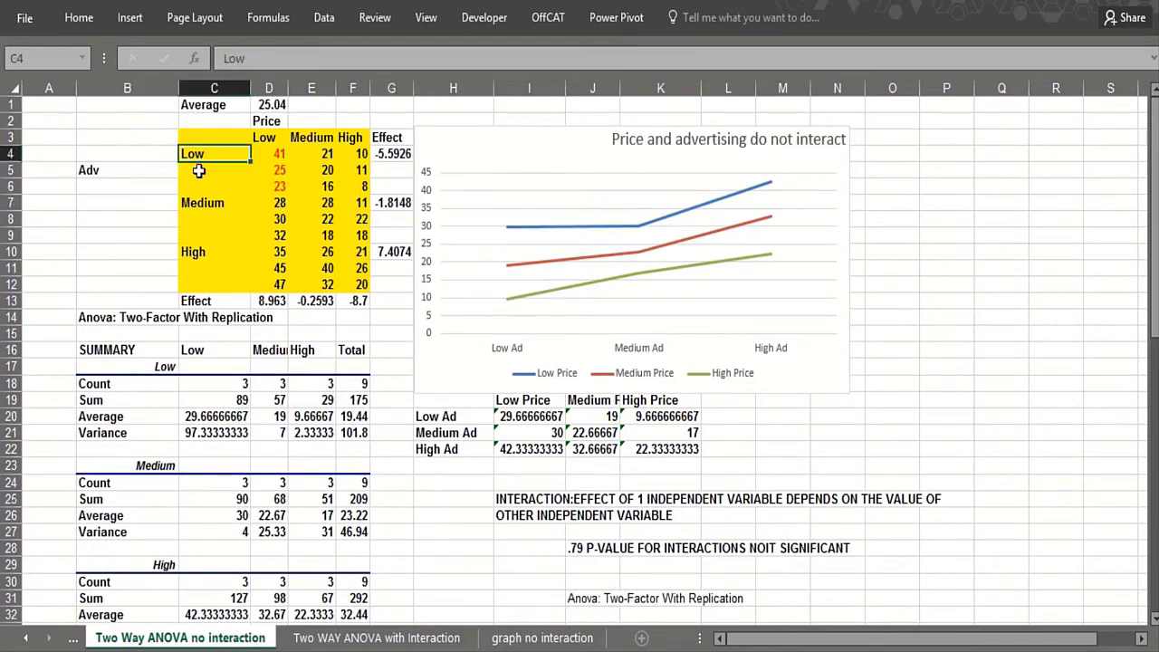
{"action": "left_click", "coordinate": [263, 167]}
{"action": "left_click", "coordinate": [319, 177]}
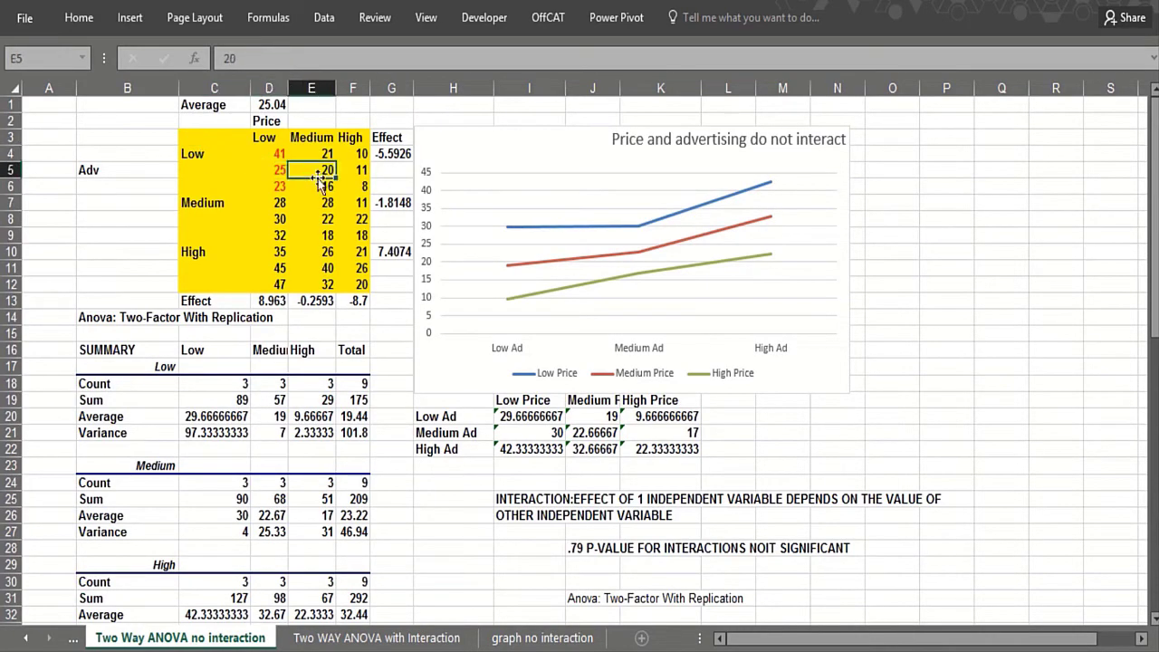
{"action": "left_click", "coordinate": [238, 167]}
{"action": "left_click", "coordinate": [269, 174]}
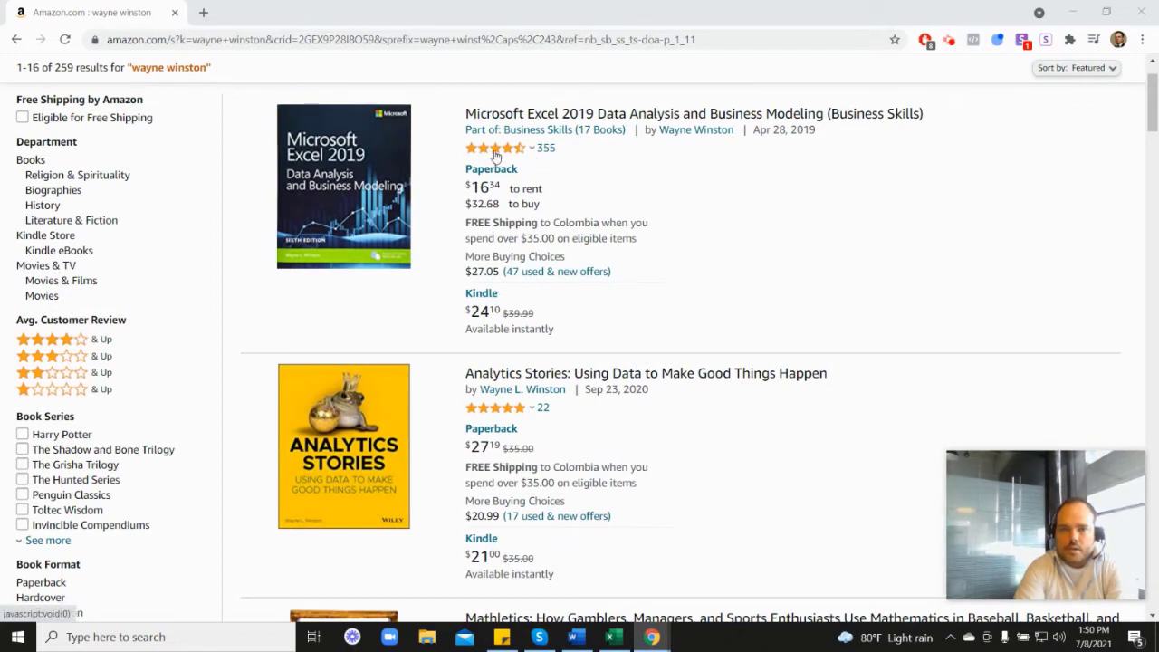
Step: Switch to the Amazon book search results and look through the listings down to Marketing Analytics
{"action": "mouse_move", "coordinate": [496, 156]}
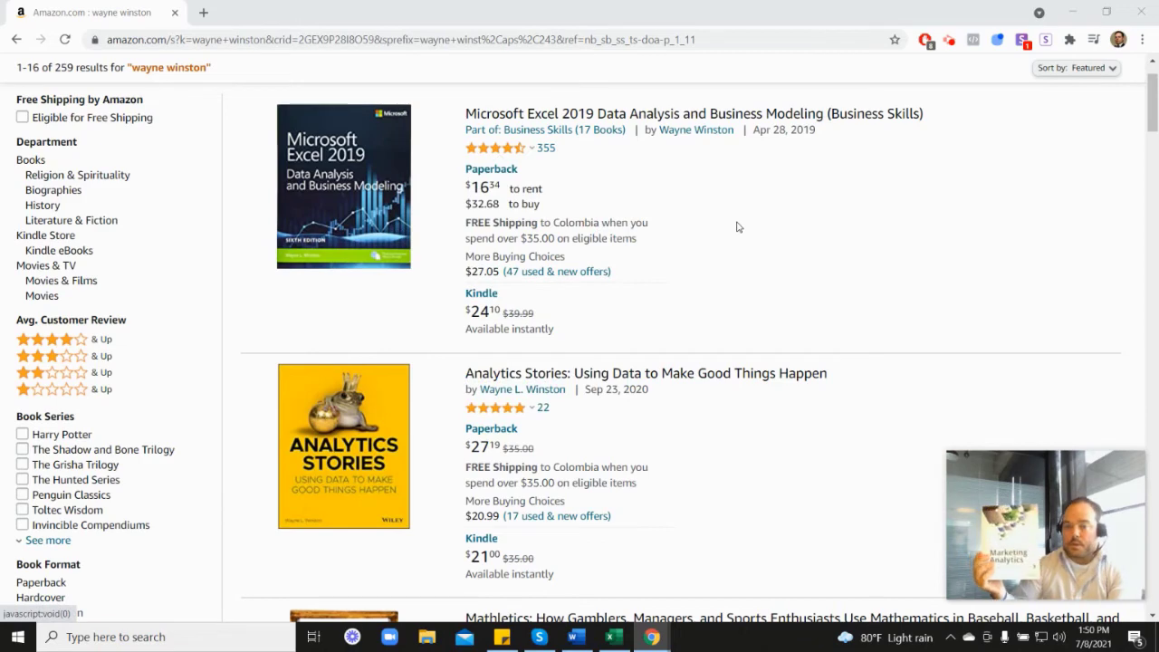
{"action": "scroll", "coordinate": [928, 354], "scroll_direction": "down", "scroll_amount": 7}
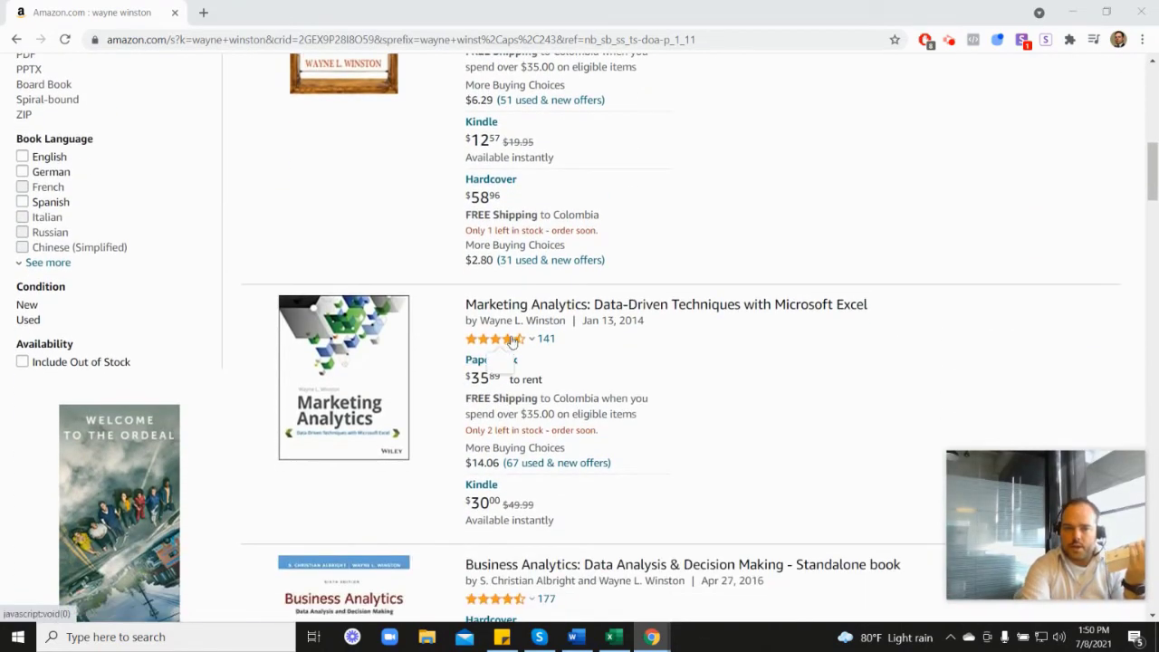
{"action": "scroll", "coordinate": [675, 345], "scroll_direction": "up", "scroll_amount": 5}
{"action": "scroll", "coordinate": [675, 345], "scroll_direction": "up", "scroll_amount": 1}
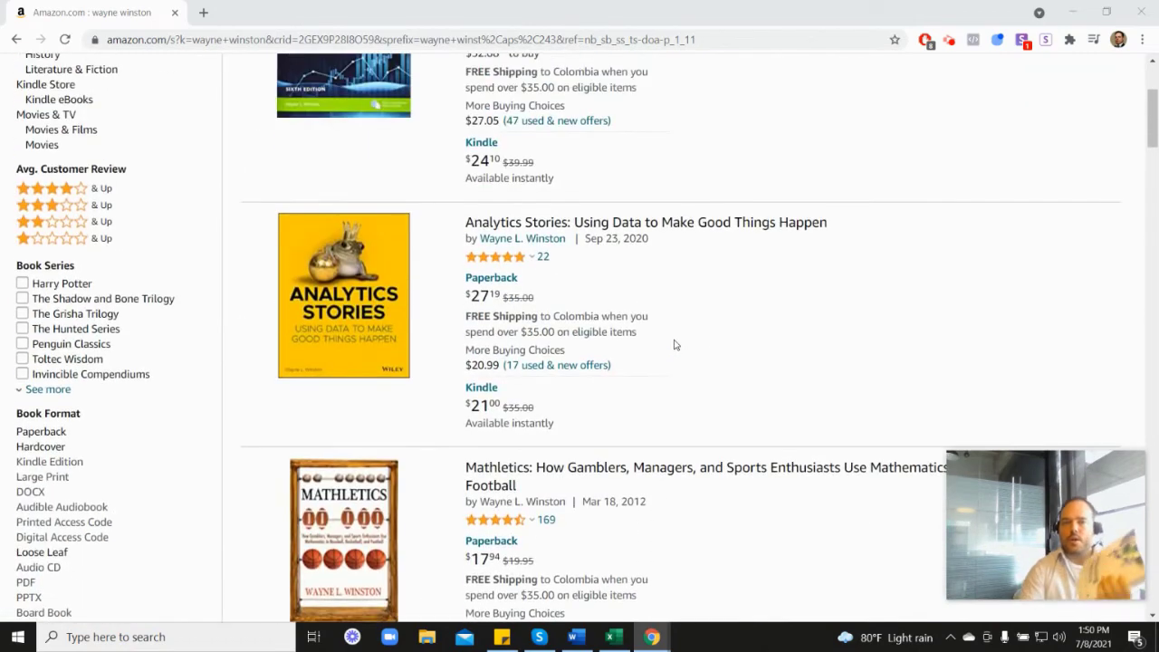